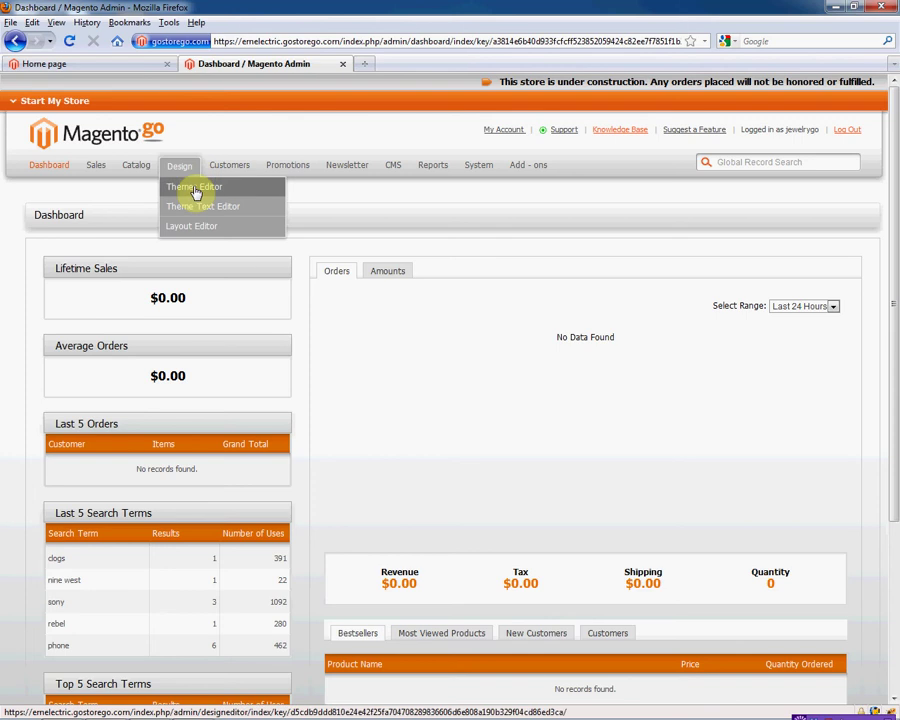
Start a new theme customization based on the Clarity theme and name it EM Go Electric
click(195, 190)
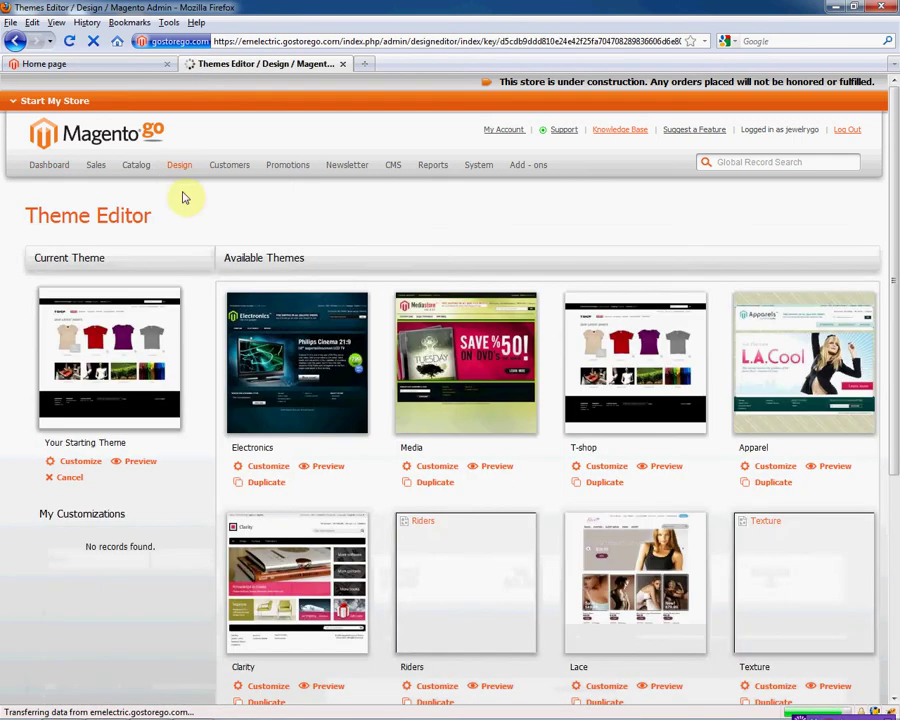
click(261, 689)
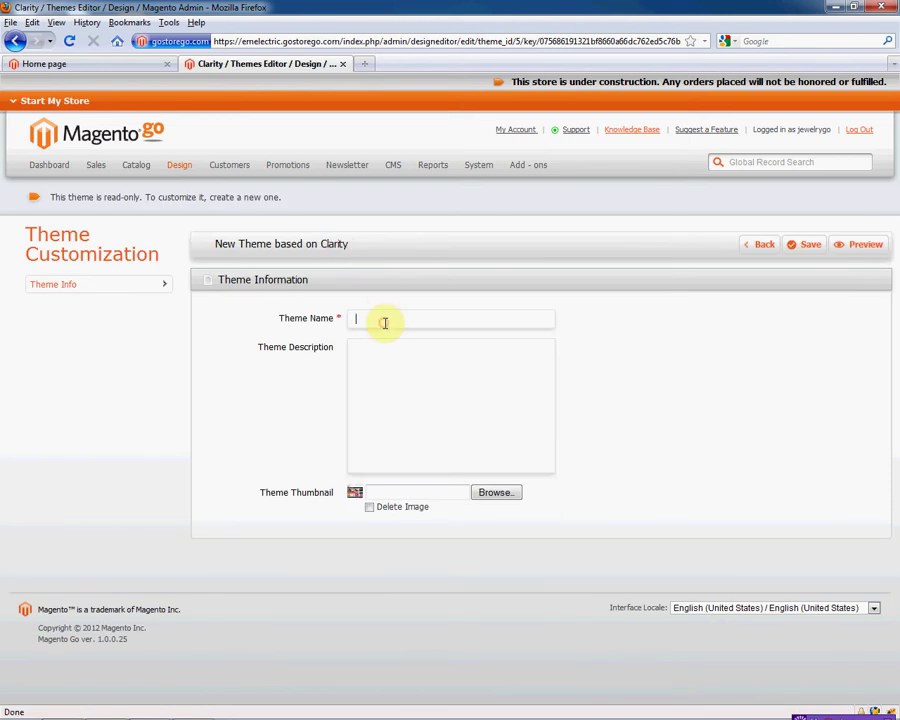
click(362, 321)
text(EM)
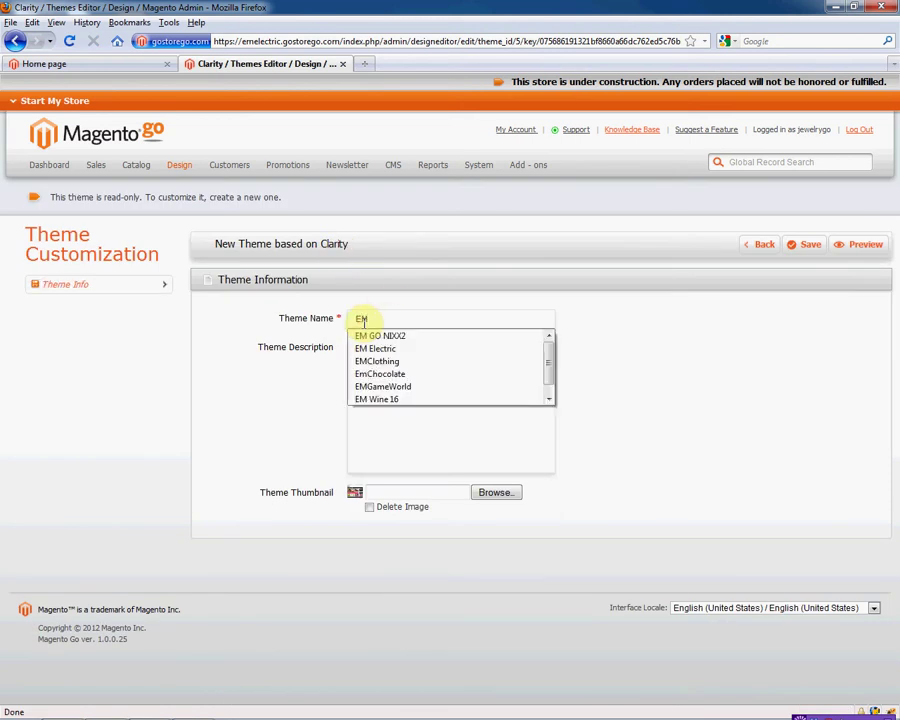
text( Go Electric)
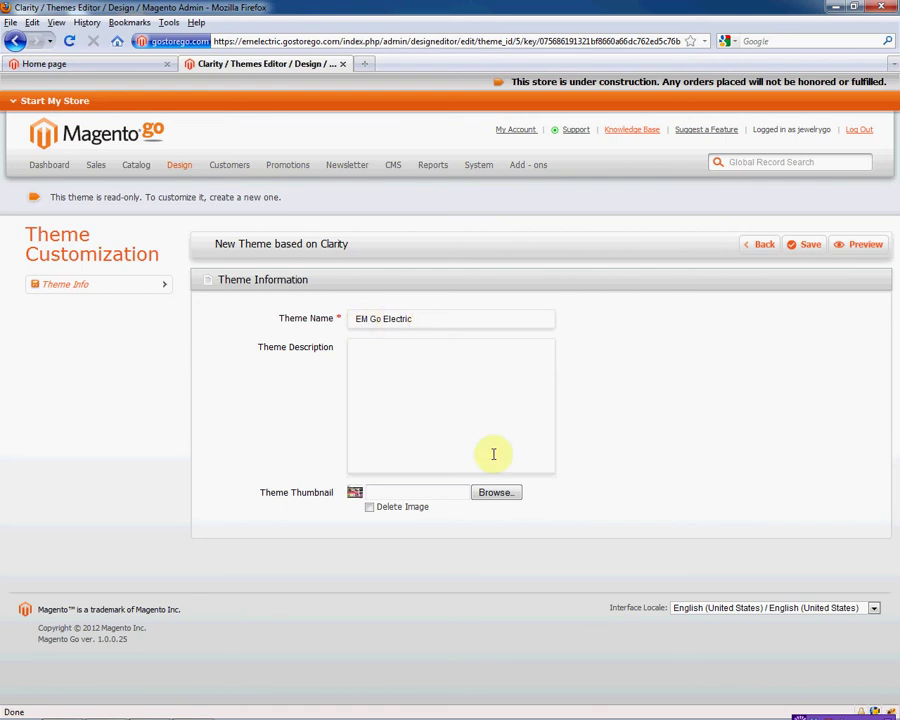
Set the preview image from the GoElectronics-Theme folder as the theme thumbnail and save the new theme
click(494, 492)
click(145, 187)
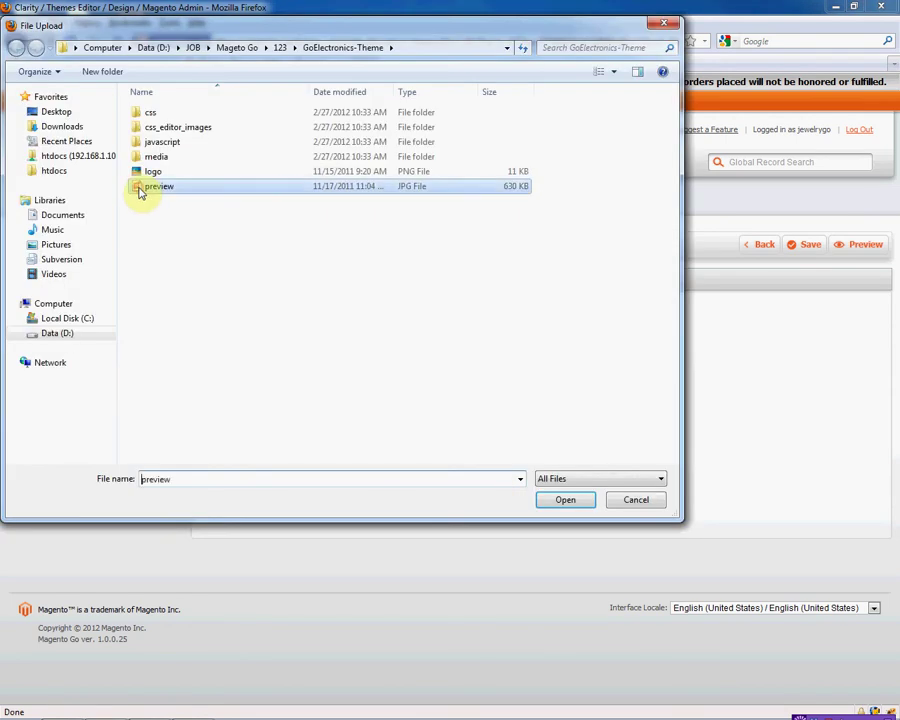
click(567, 499)
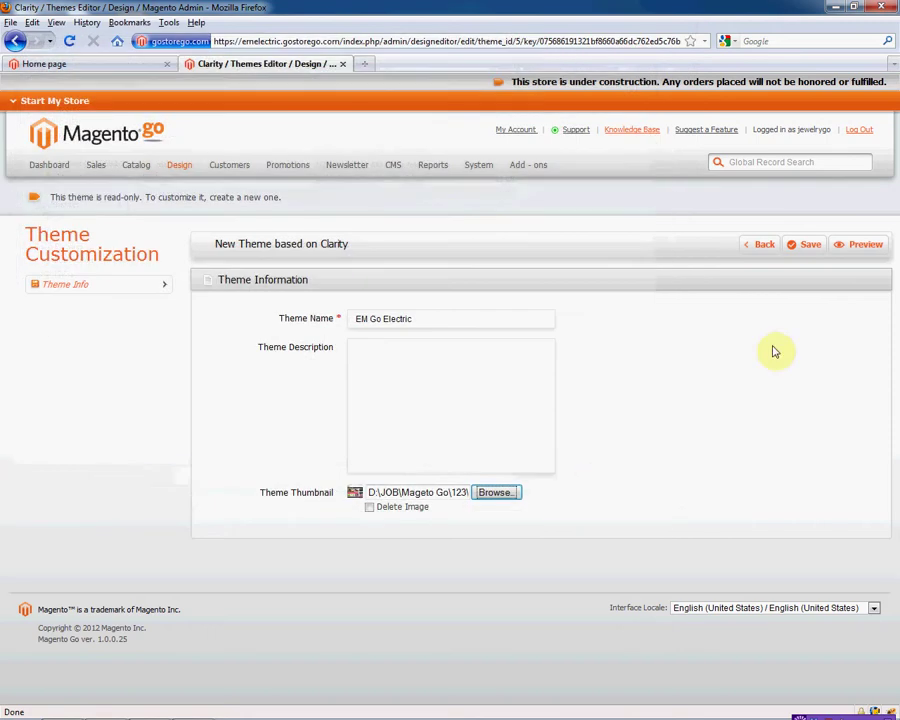
click(803, 252)
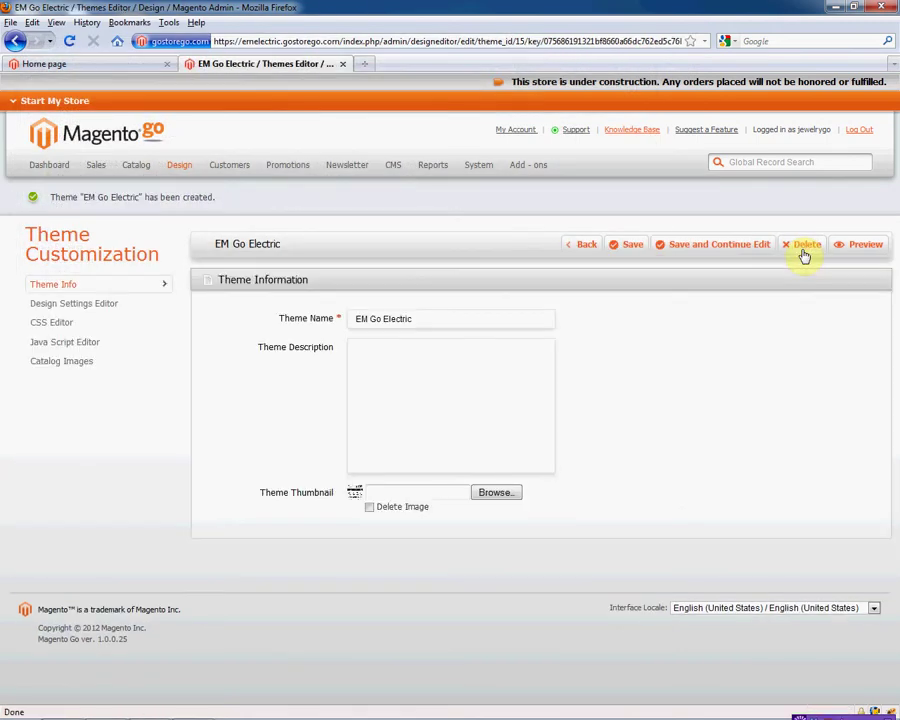
In the theme's header design settings, choose the logo file from GoElectronics-Theme as the logo image
click(127, 316)
click(212, 327)
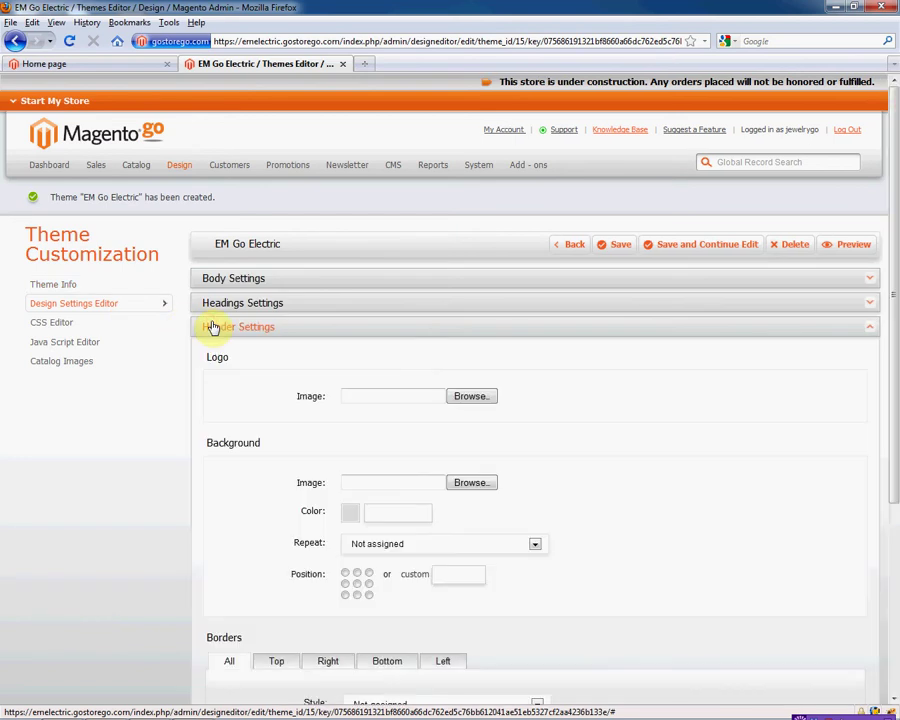
click(471, 396)
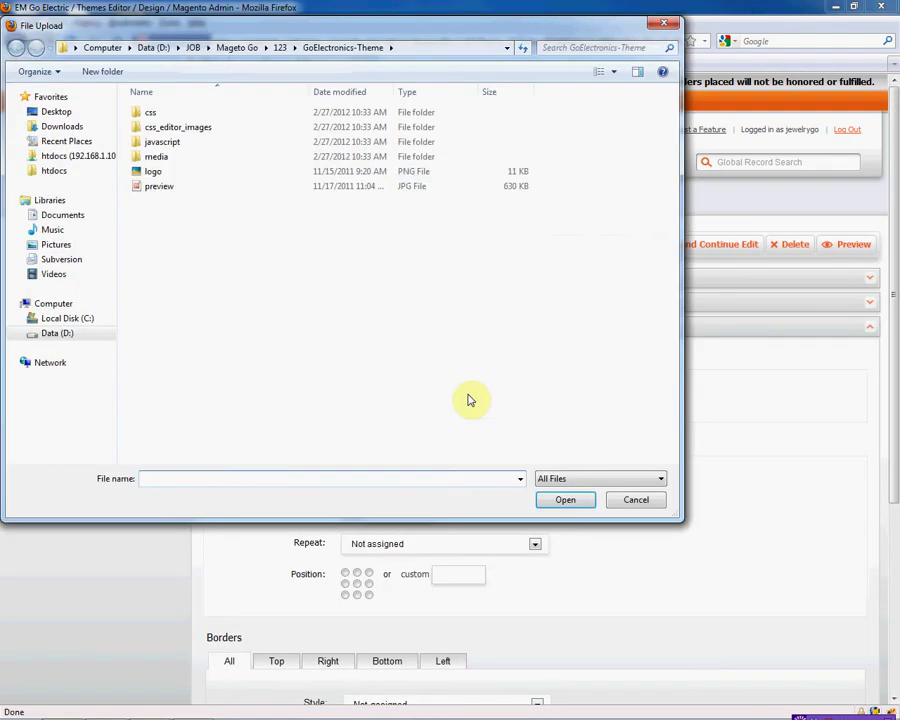
click(152, 171)
click(560, 500)
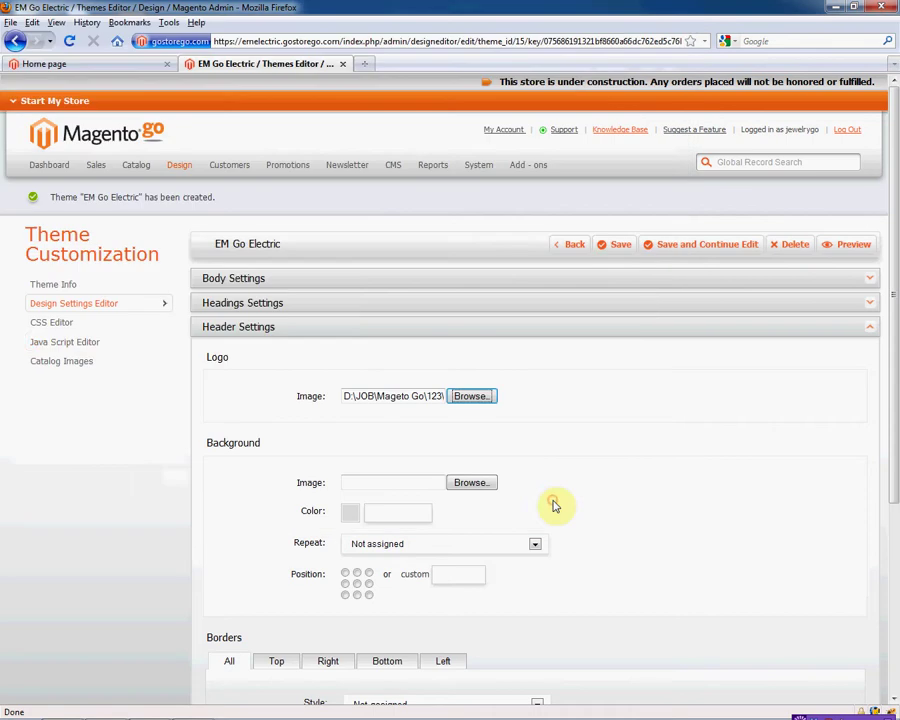
Choose the custom stylesheet from the css folder as the theme's custom.css upload
click(50, 324)
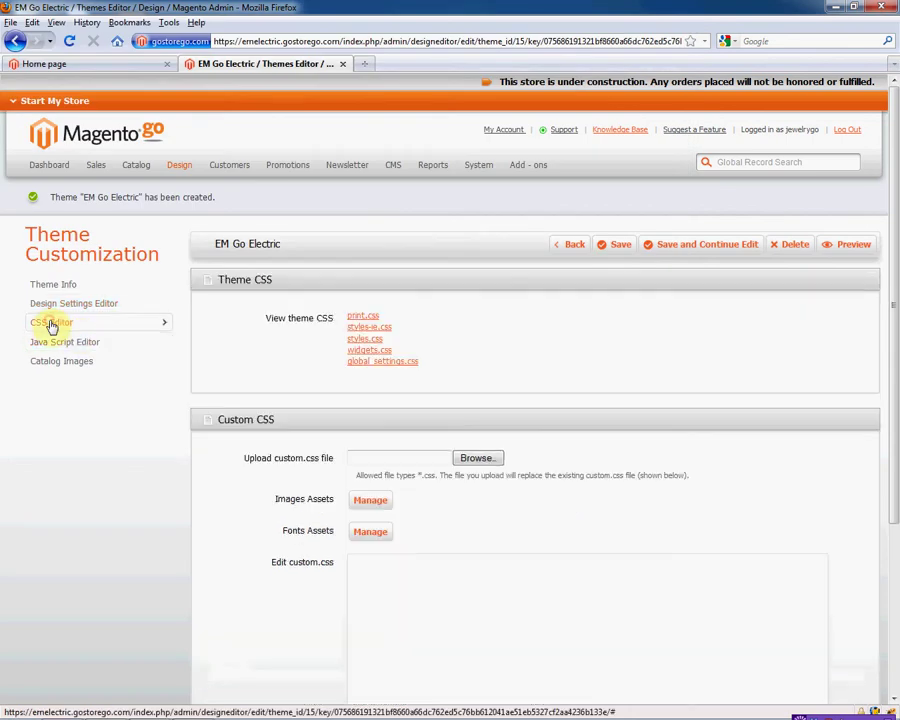
click(486, 459)
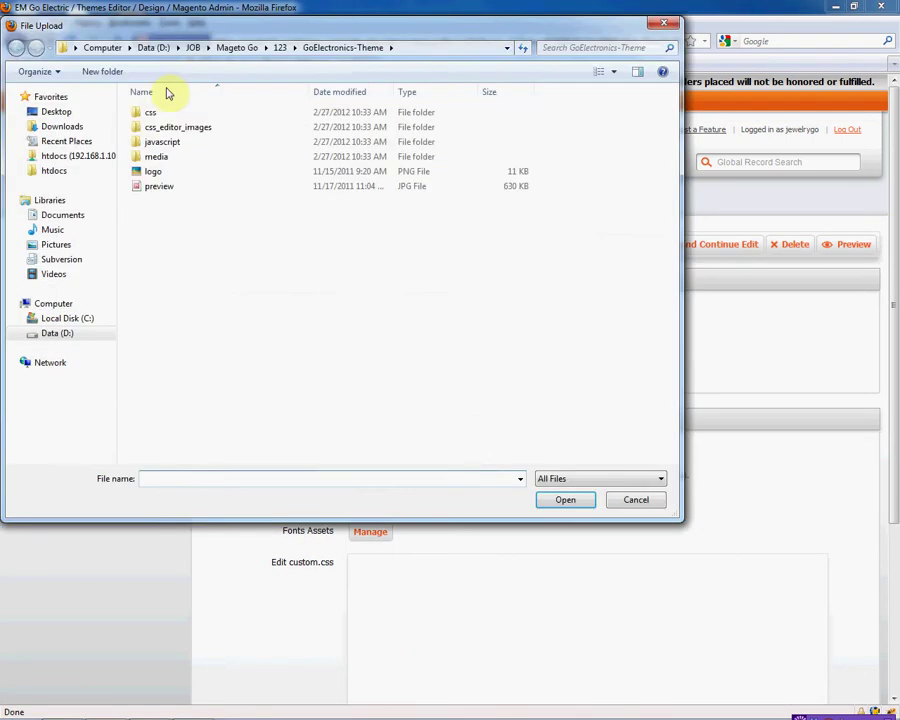
double_click(150, 115)
click(150, 114)
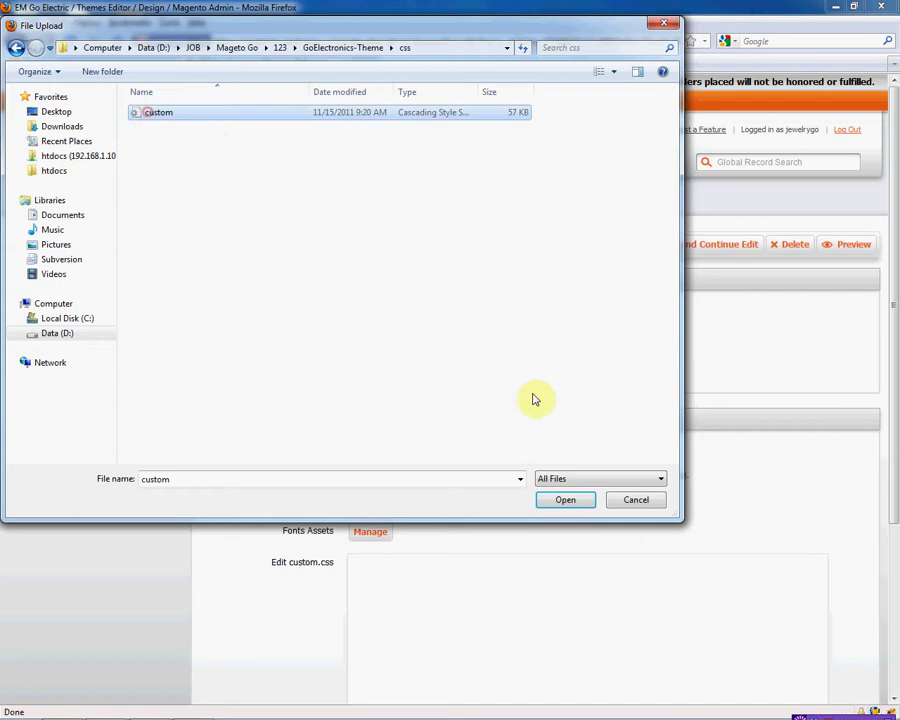
click(559, 498)
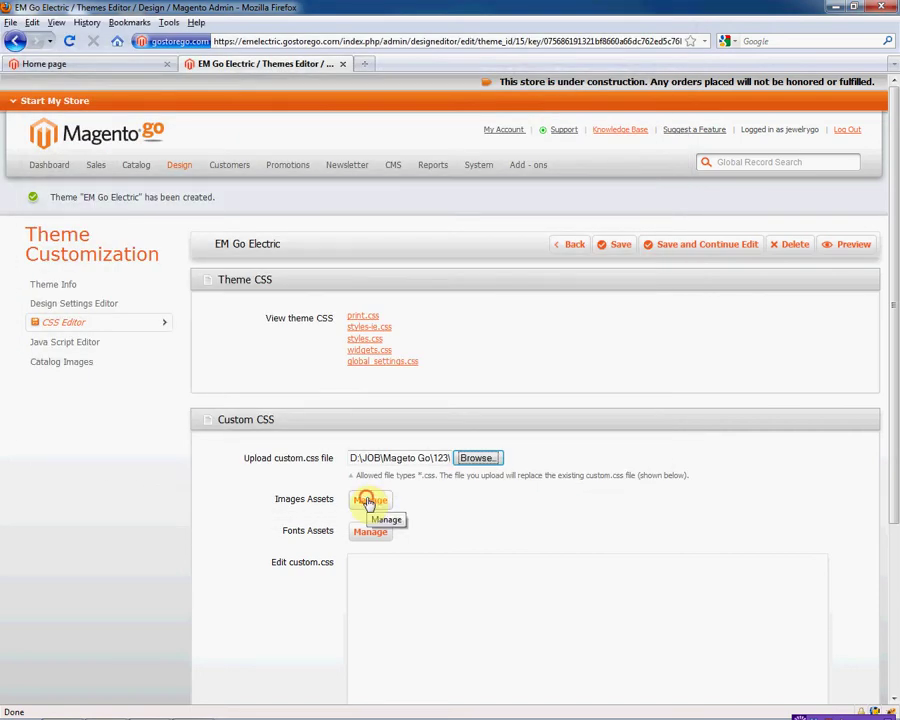
Upload all images from the css_editor_images folder to the custom CSS image assets
click(367, 502)
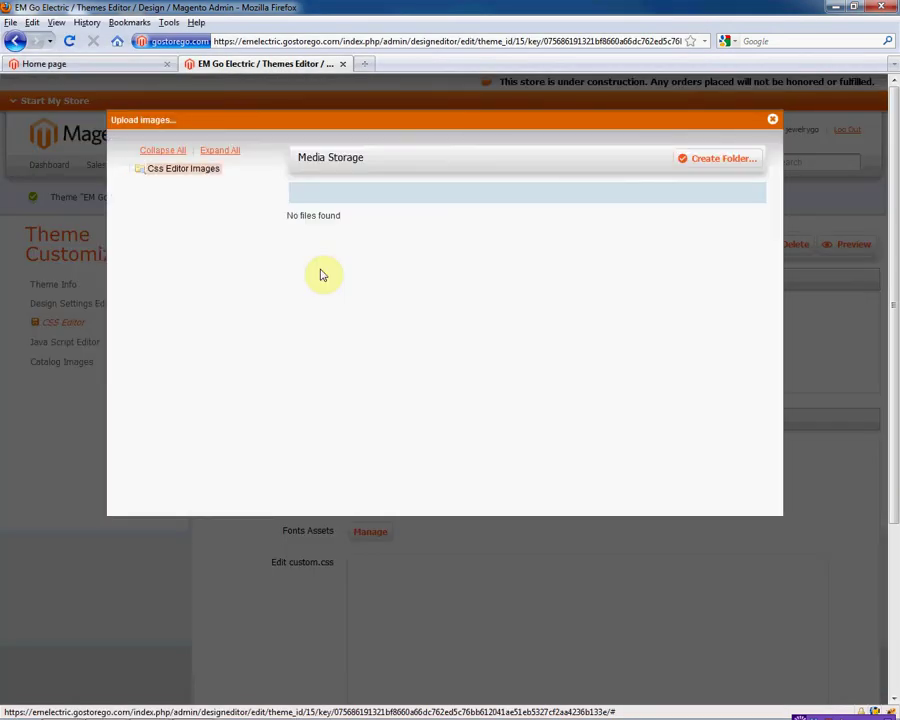
click(340, 195)
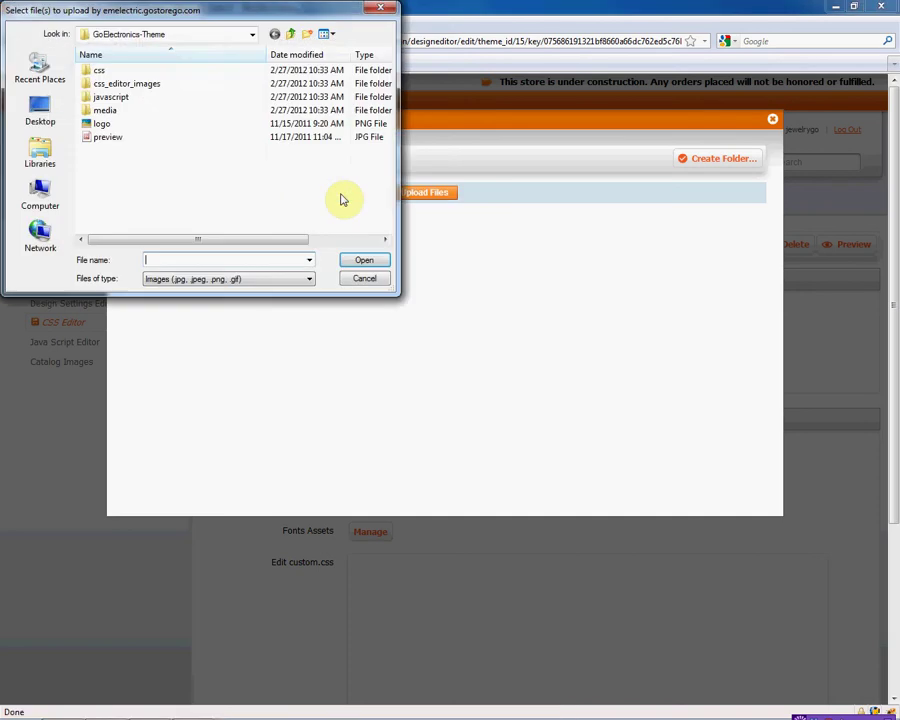
double_click(114, 84)
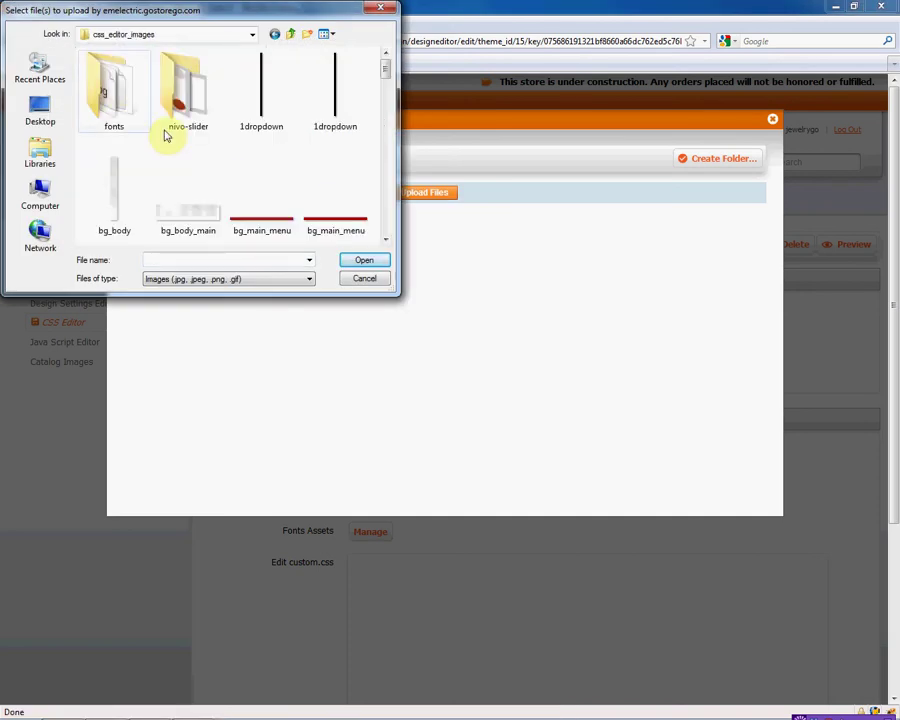
key(ctrl+a)
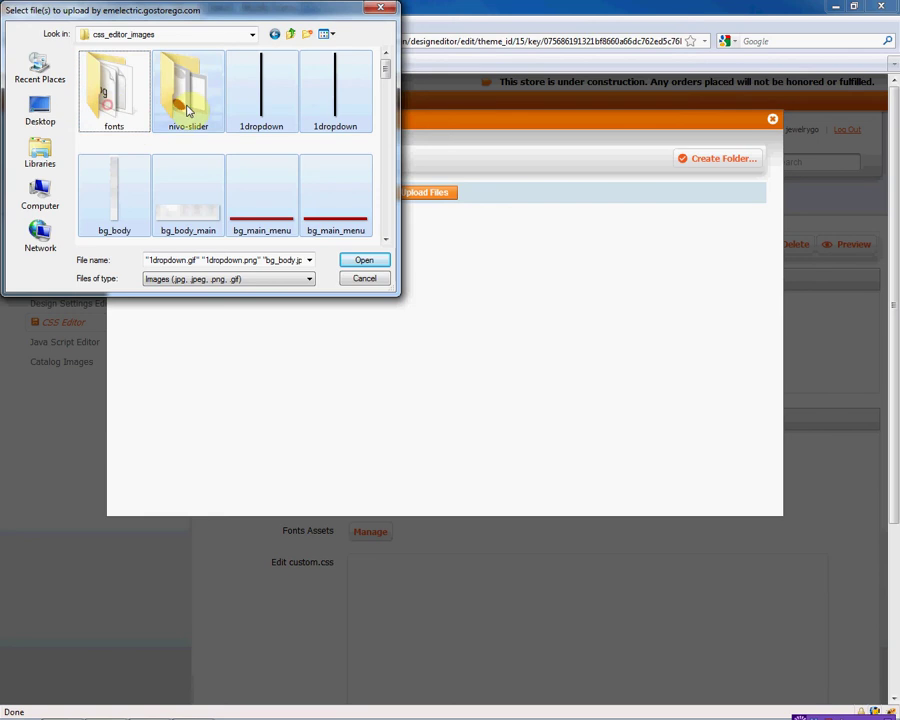
click(362, 261)
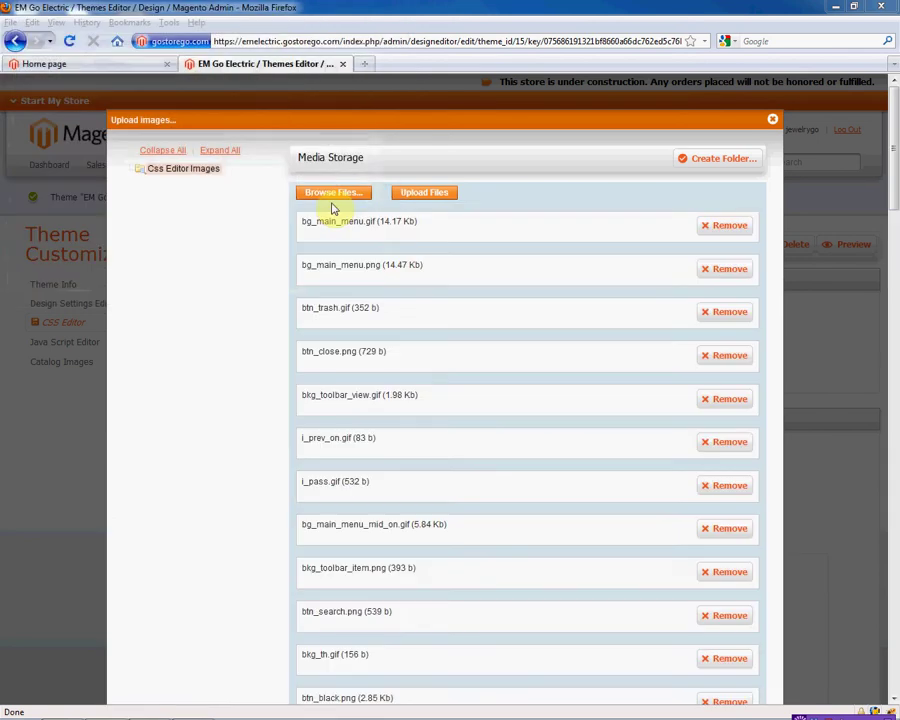
click(414, 198)
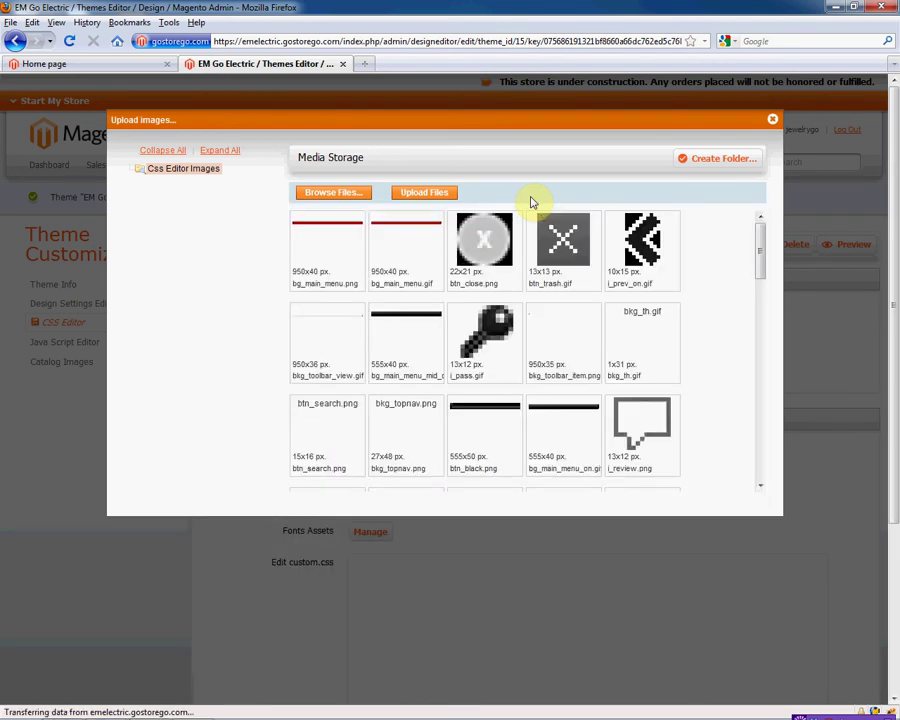
Create a folder named nivo-slider within Css Editor Images
click(730, 162)
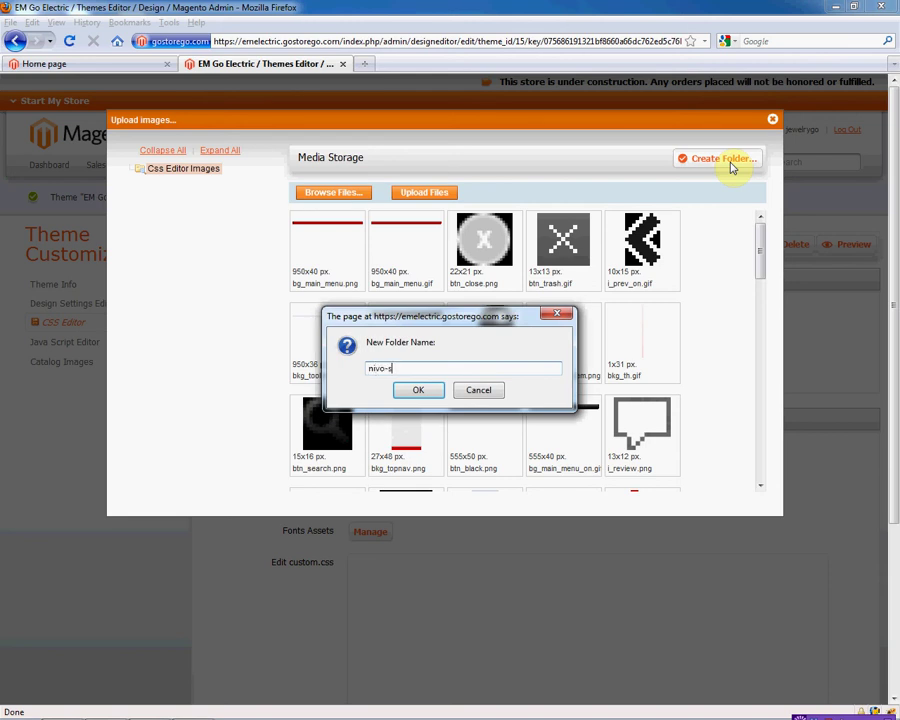
text(nivo-slider)
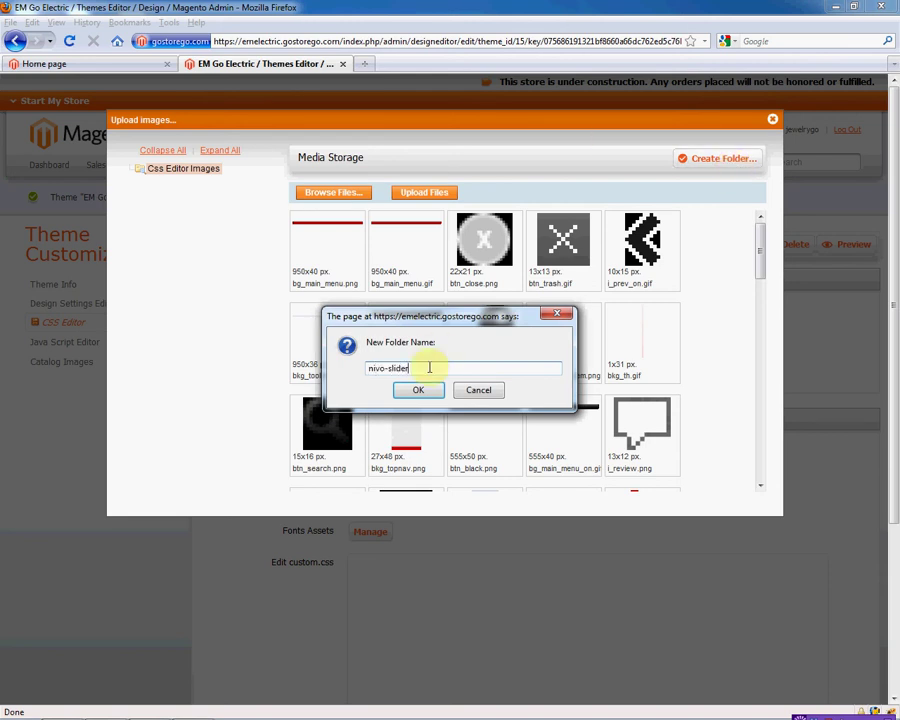
click(418, 390)
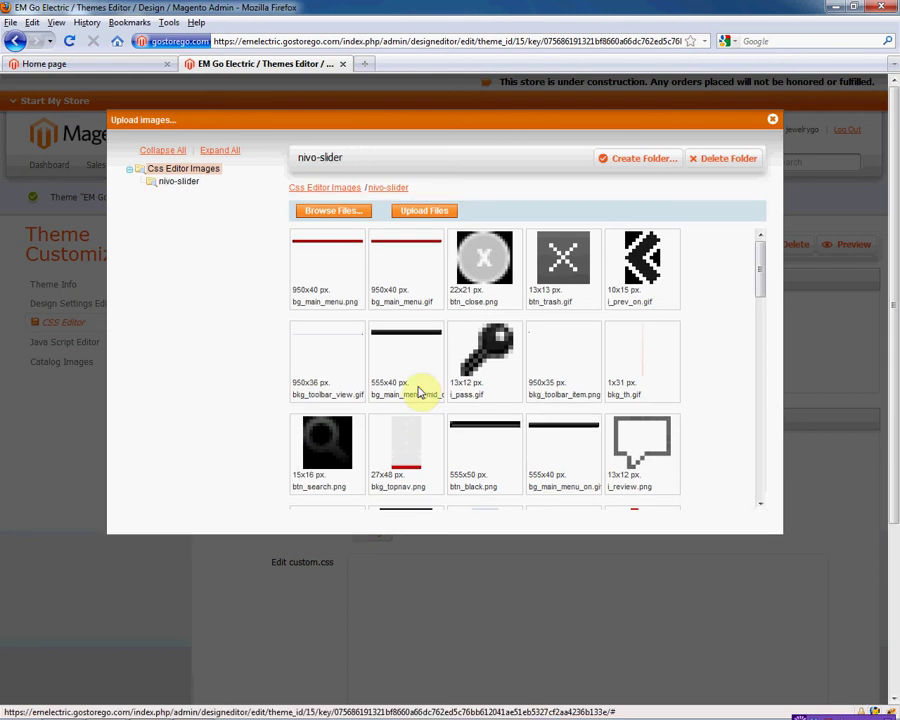
Upload arrows.png, bullets.png and loading.gif into the nivo-slider asset folder and close the image manager
click(348, 214)
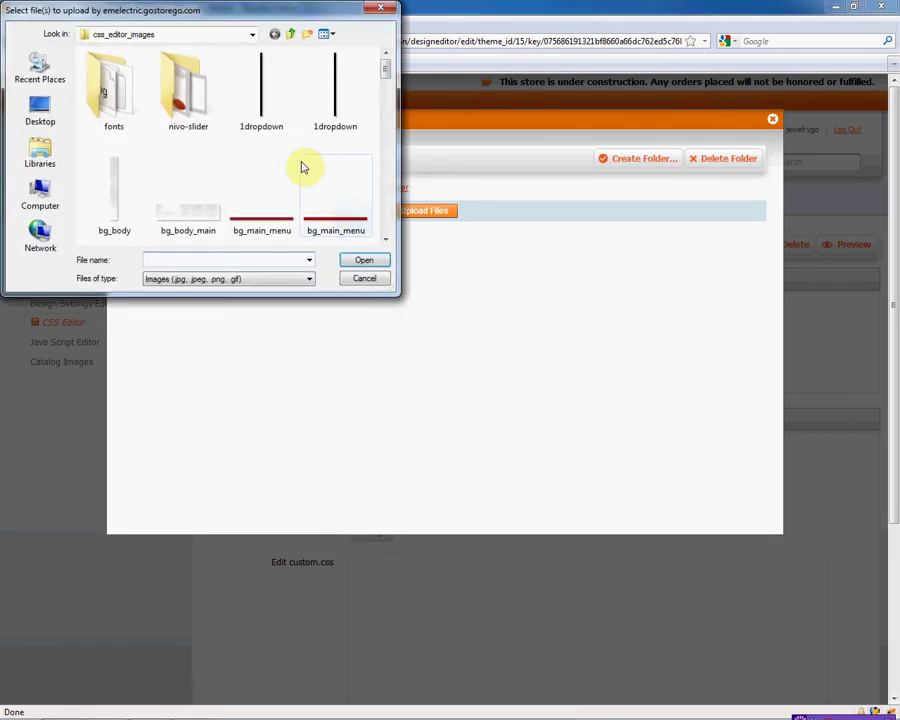
double_click(203, 112)
key(ctrl+a)
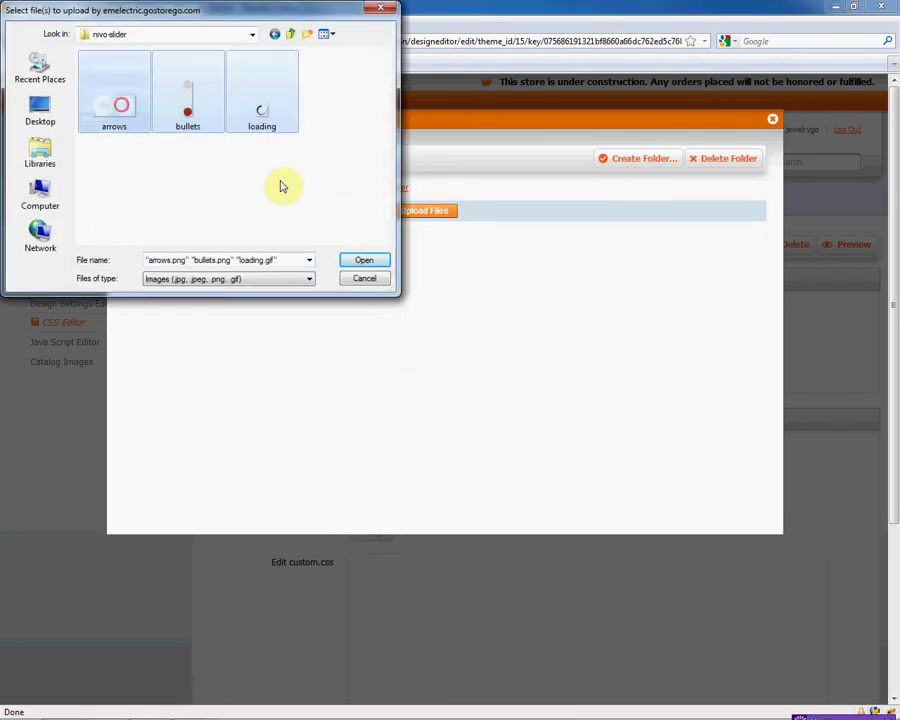
click(364, 260)
click(400, 216)
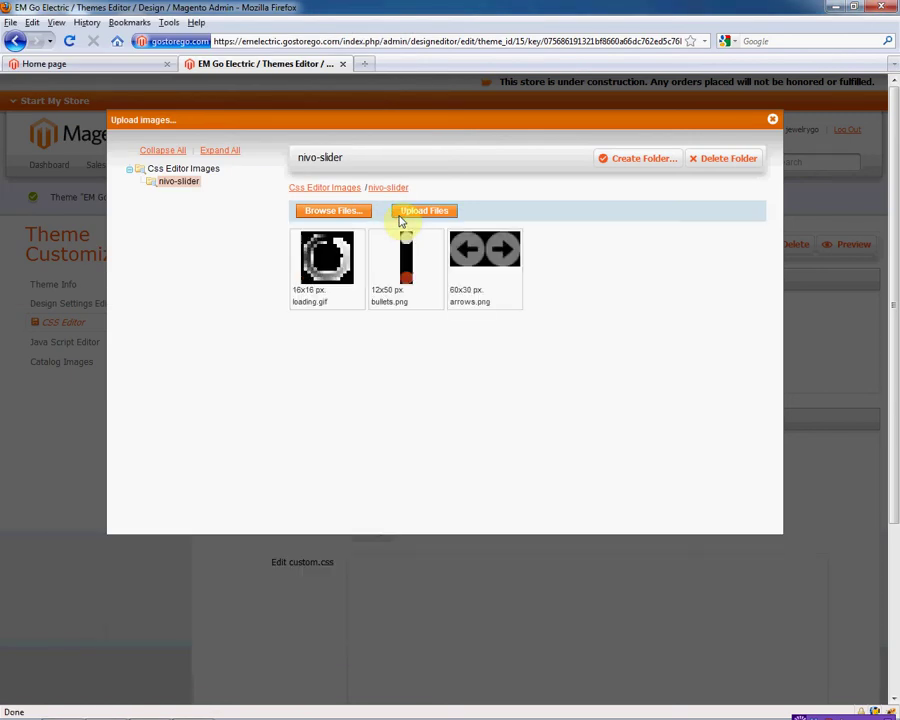
click(772, 121)
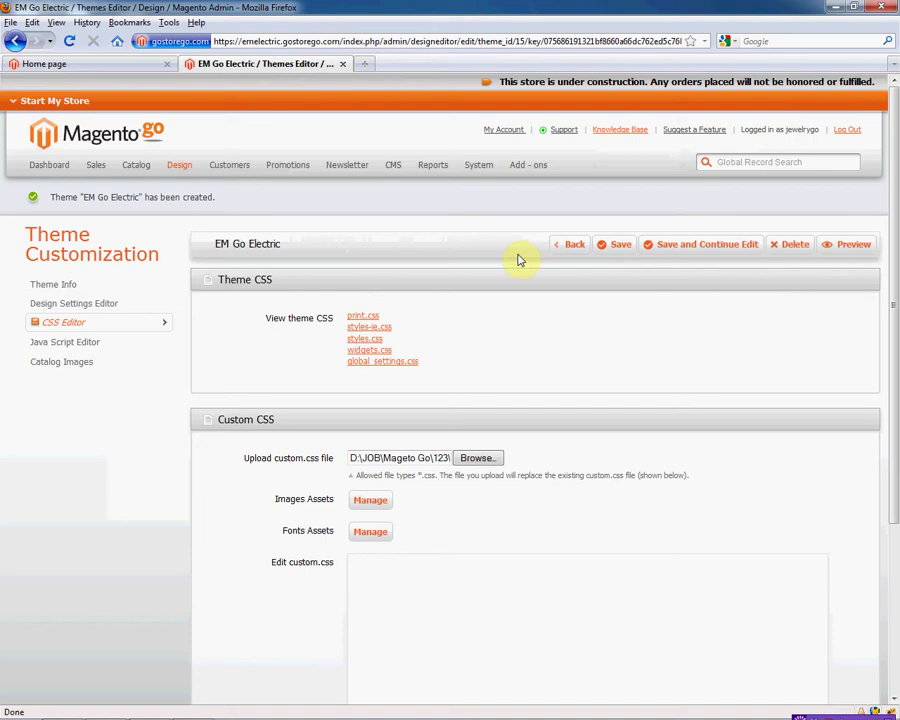
Upload the four script files from the GoElectronics-Theme javascript folder to the theme's JavaScript
click(88, 345)
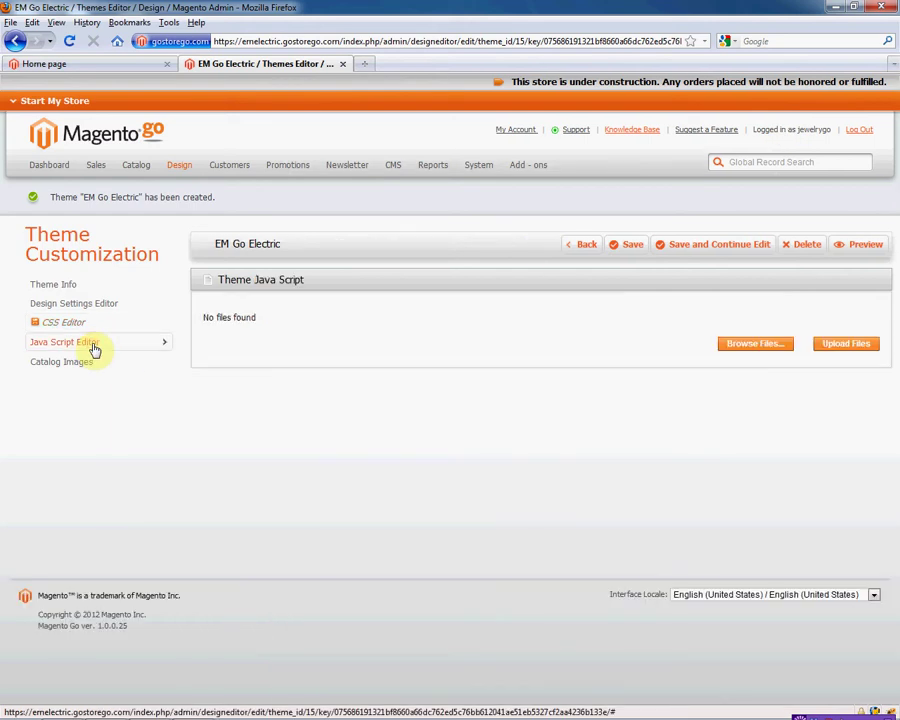
click(758, 344)
click(252, 35)
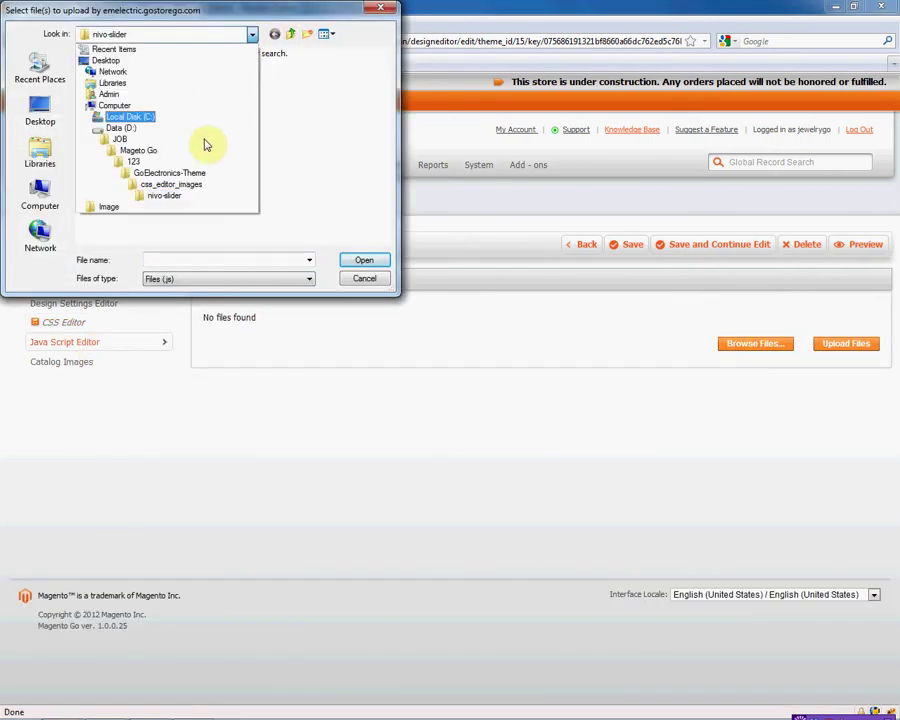
click(190, 174)
double_click(107, 96)
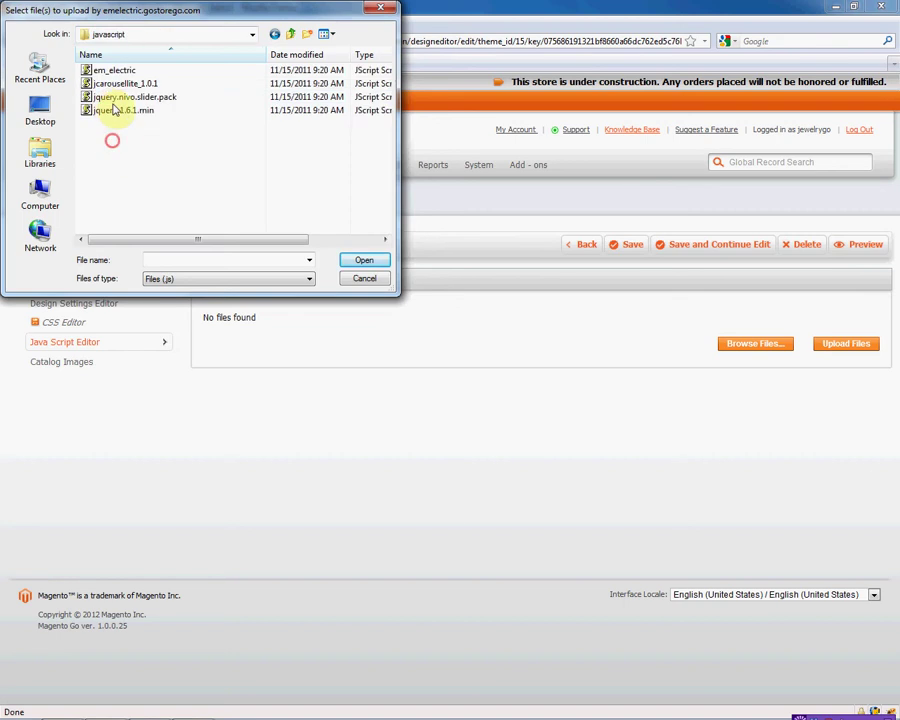
drag(113, 109, 116, 69)
click(364, 260)
click(845, 343)
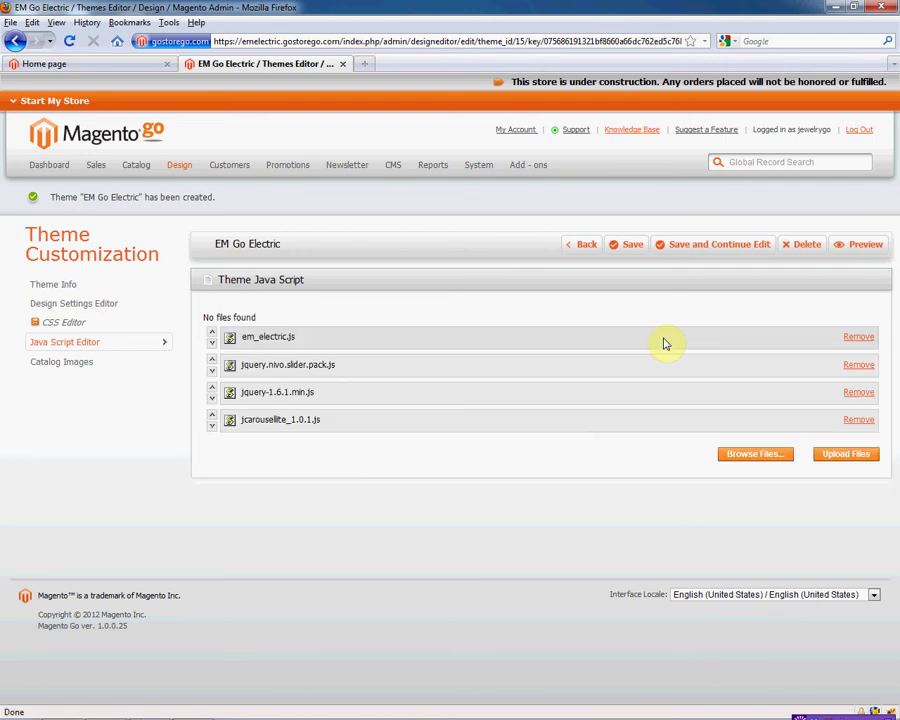
Reorder the theme scripts to jquery-1.6.1.min.js, jquery.nivo.slider.pack.js, jcarousellite_1.0.1.js, em_electric.js, and save the theme
drag(280, 350, 274, 456)
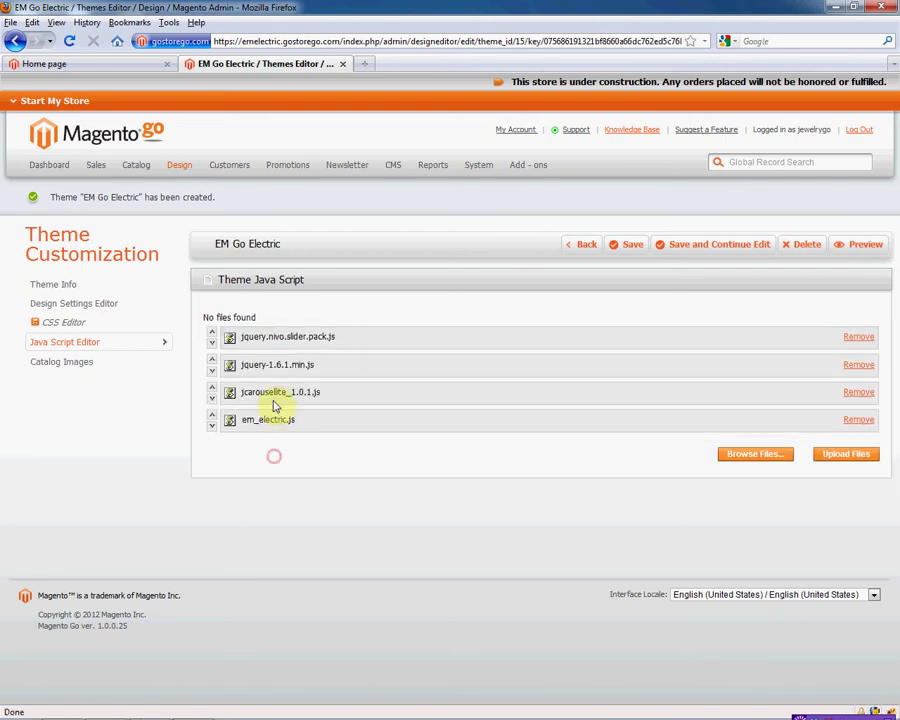
mouse_move(273, 360)
mouse_down()
mouse_move(273, 343)
mouse_move(274, 366)
mouse_up()
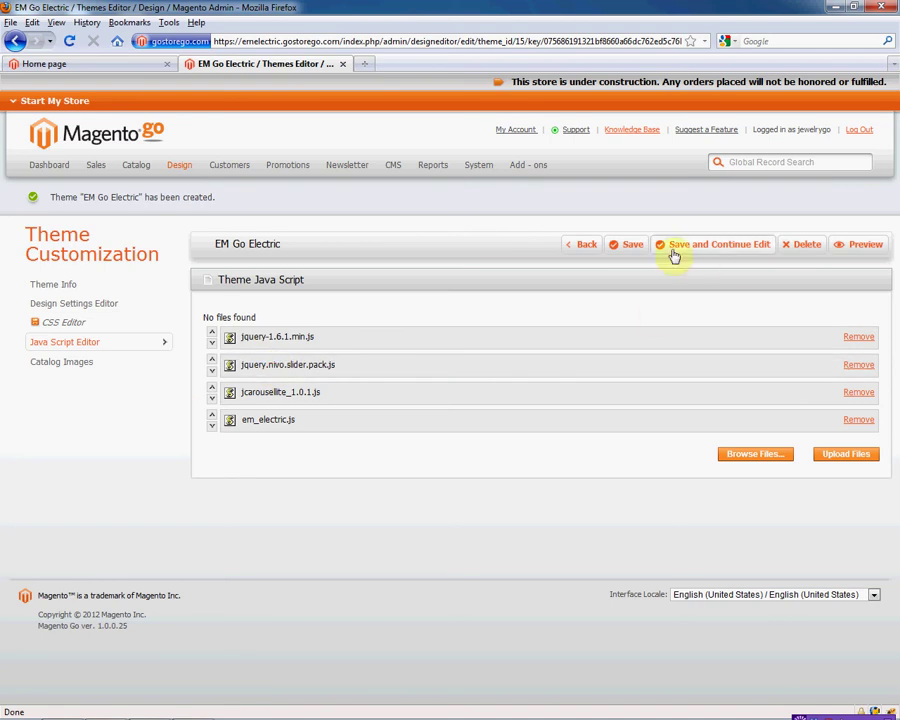
click(635, 248)
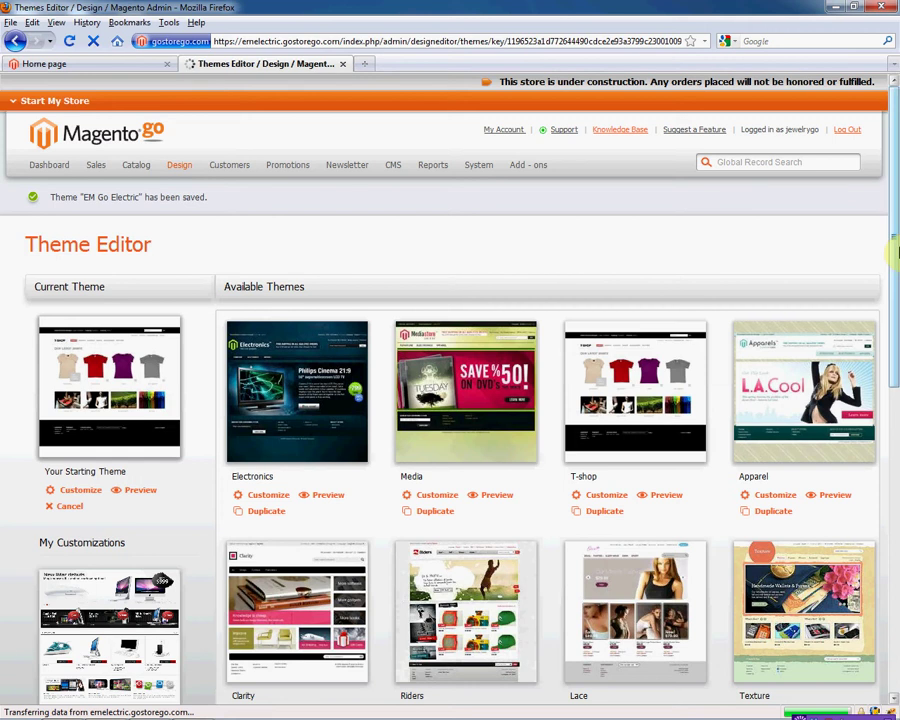
Apply the EM Go Electric customization as the store's current theme
drag(895, 255, 893, 524)
click(71, 650)
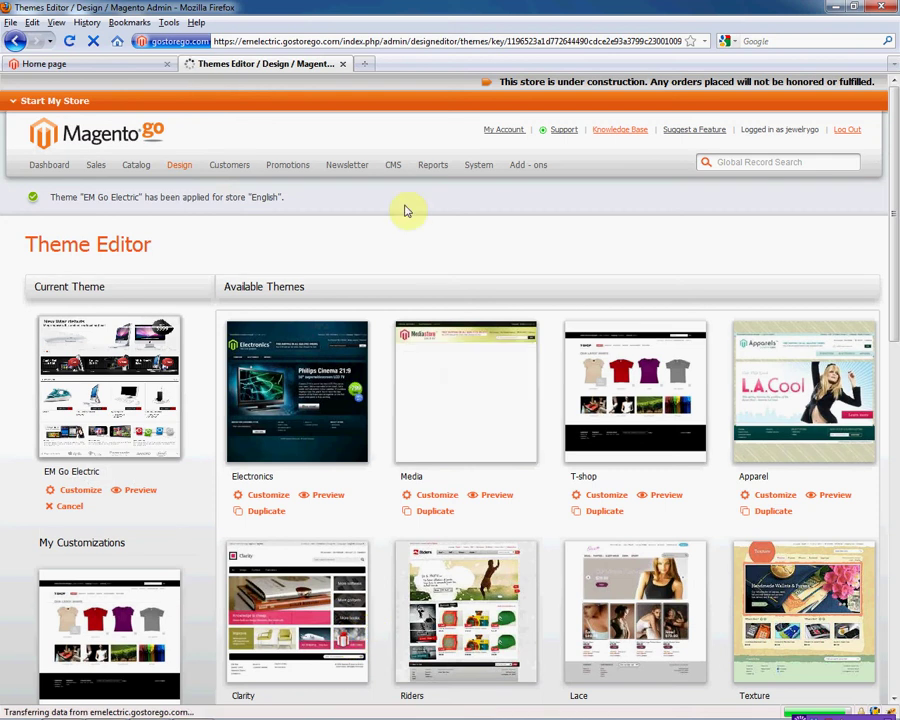
Create a new CMS page with the title Electric_Home and the URL key electric_home
mouse_move(401, 166)
mouse_move(402, 188)
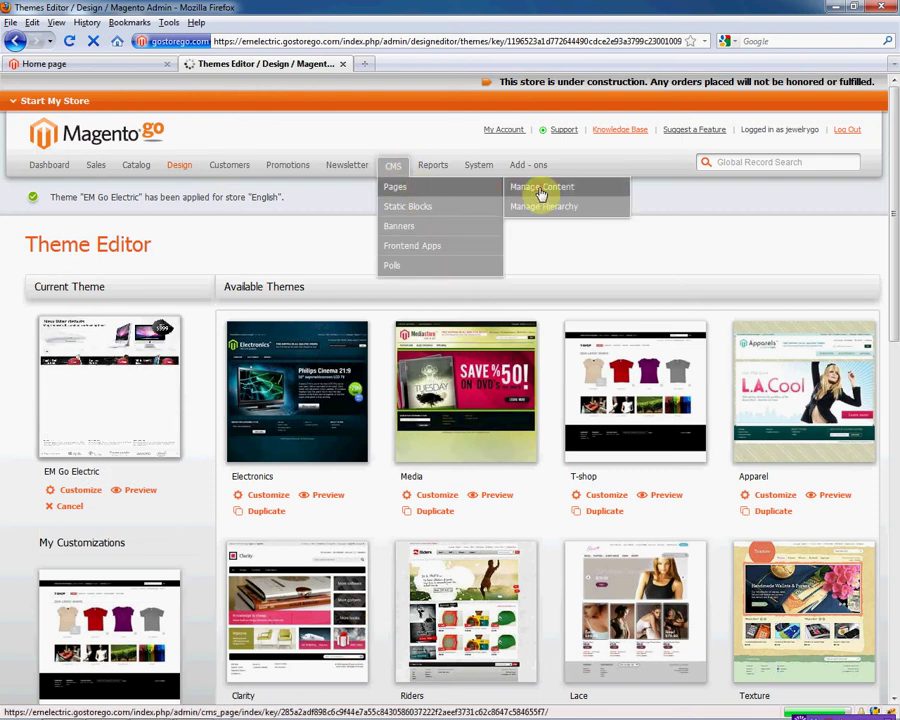
click(541, 190)
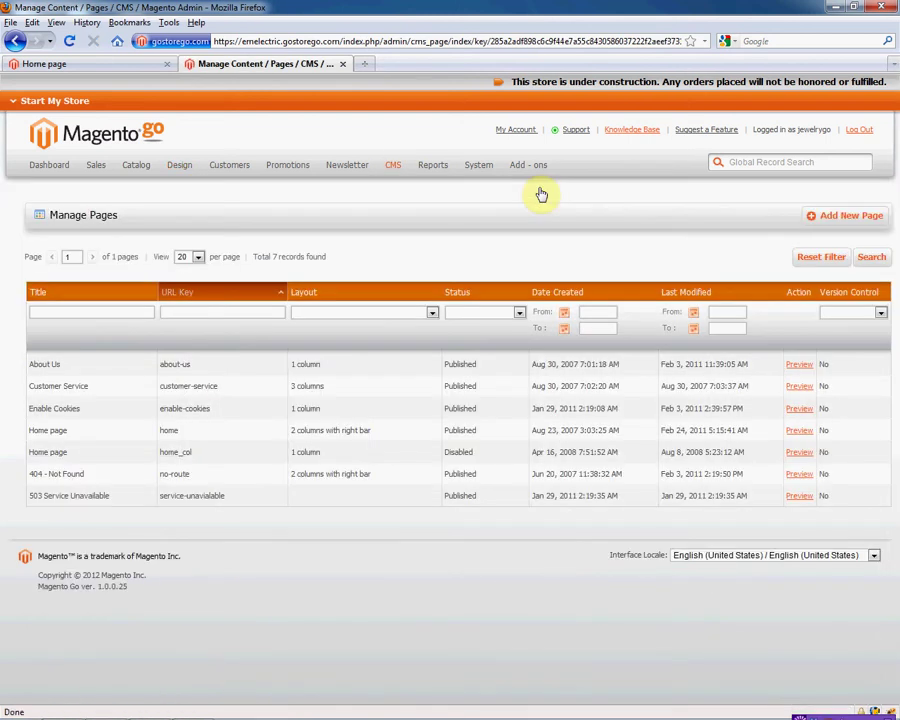
click(840, 220)
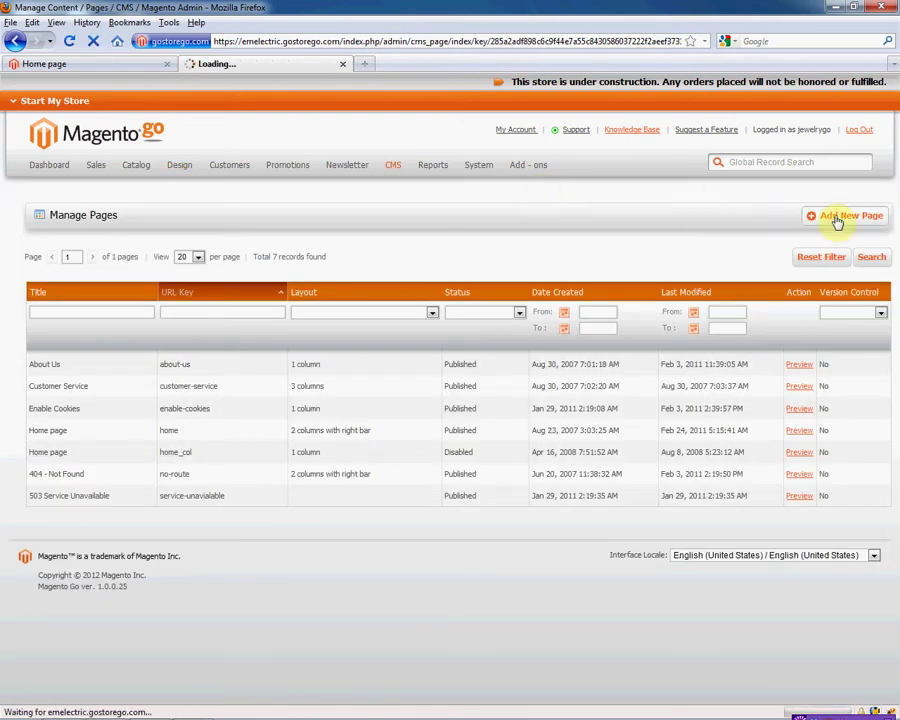
click(516, 293)
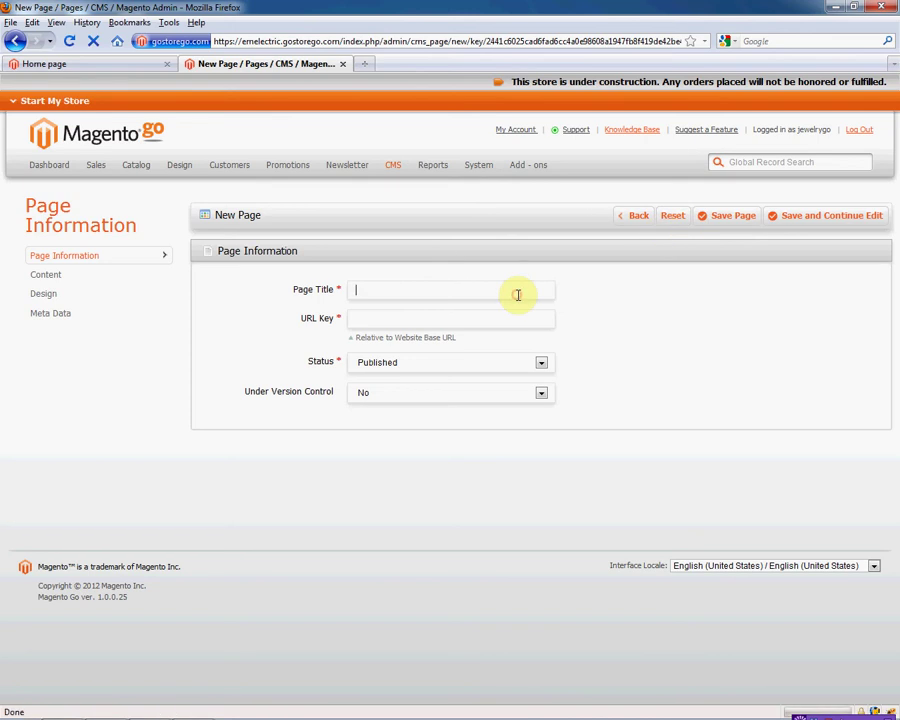
text(Electric_Home)
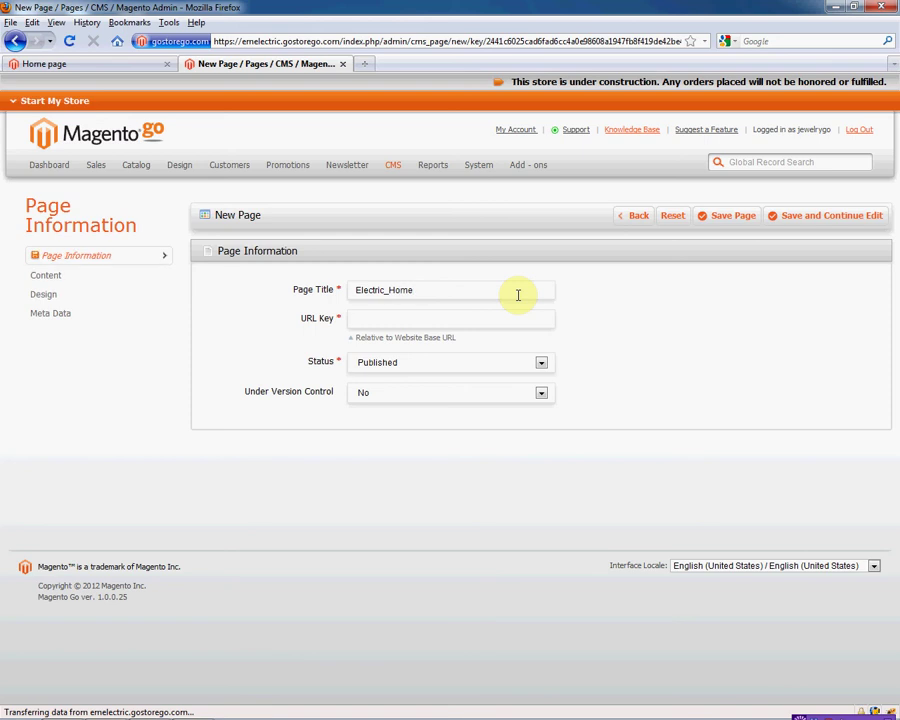
key(Tab)
text(ele)
Open the new page's content and switch the WYSIWYG editor off to show the plain code box
click(45, 279)
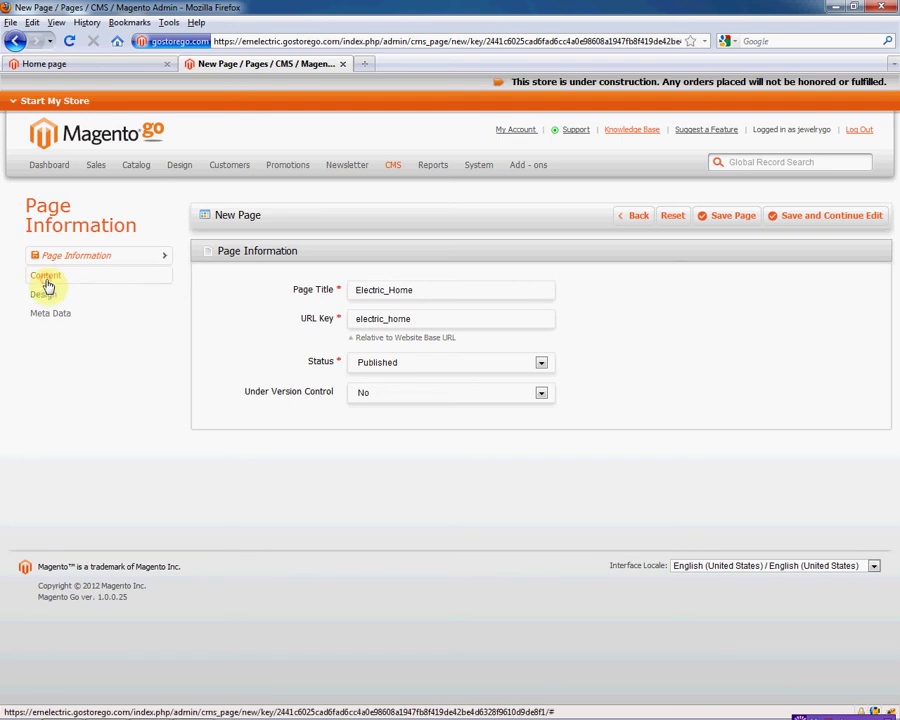
click(236, 319)
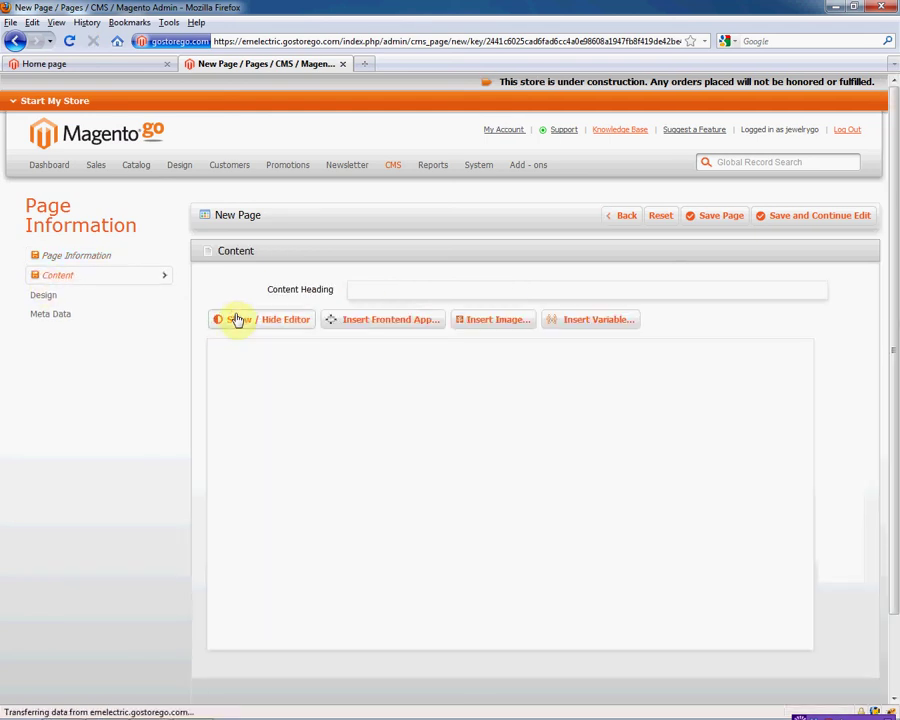
Open index.html from the GoElectronics-Manual folder and copy the full content code from its Create Homepage content section
click(70, 705)
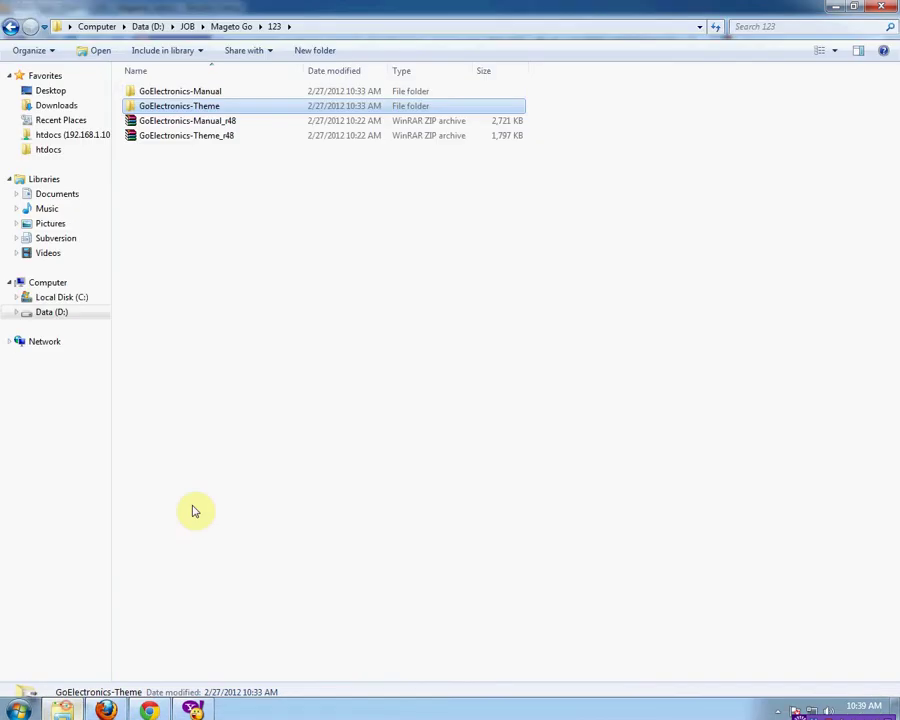
double_click(197, 90)
double_click(150, 136)
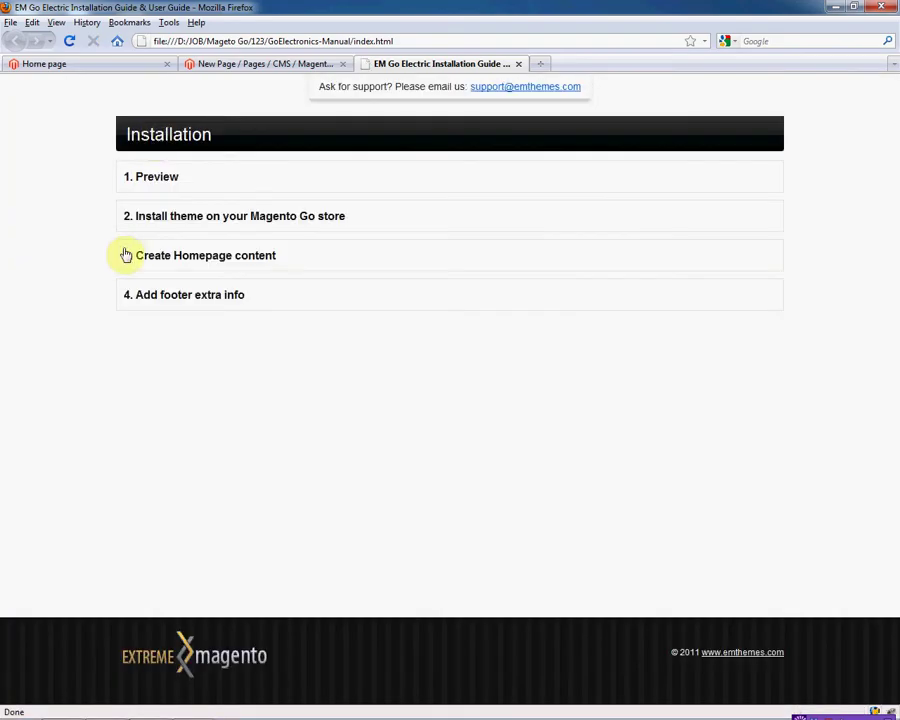
click(127, 255)
drag(895, 140, 894, 320)
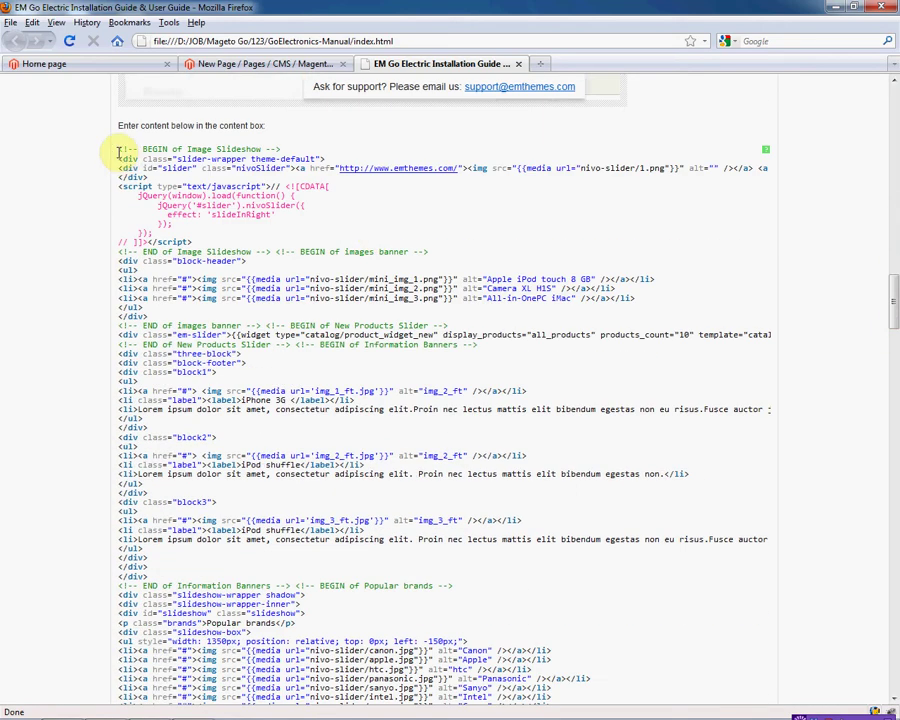
drag(117, 155, 277, 515)
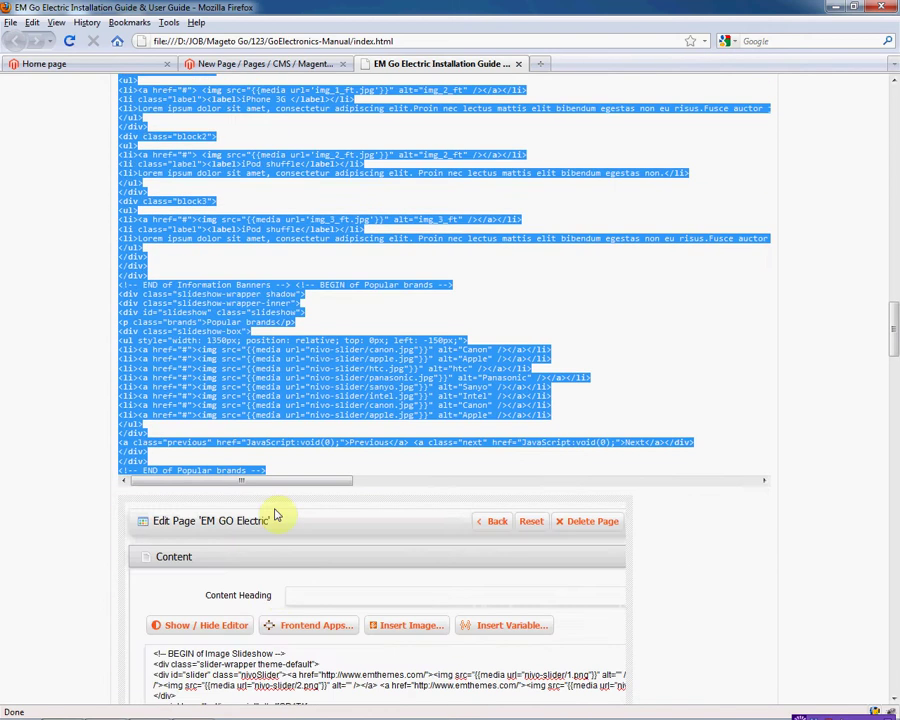
right_click(188, 330)
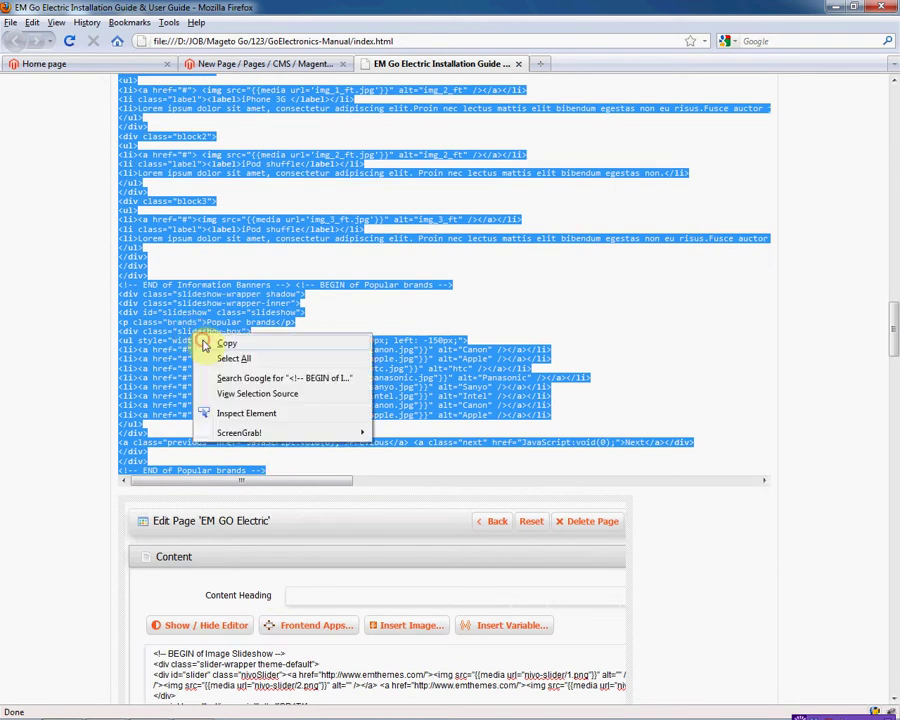
click(203, 341)
Paste the copied homepage code into the content box of the new CMS page
click(255, 62)
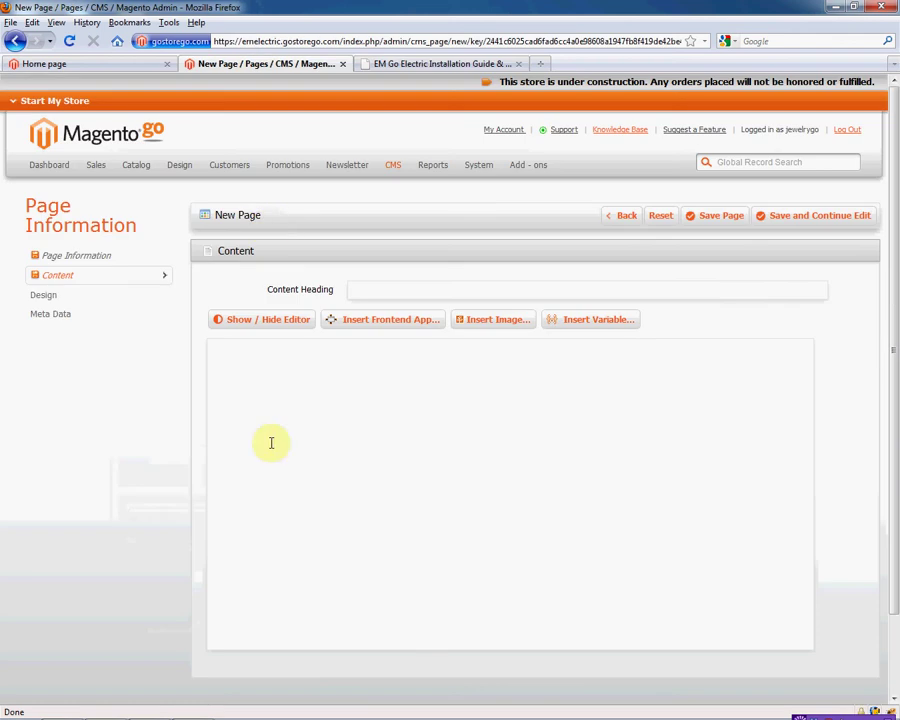
right_click(246, 362)
click(270, 424)
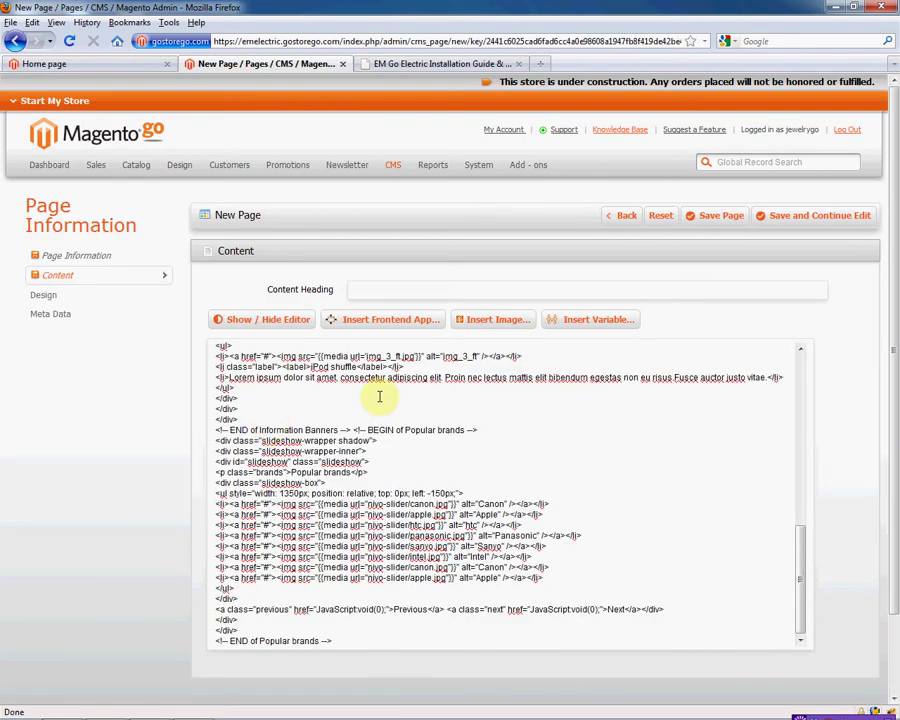
Upload all images from the GoElectronics-Theme media folder to the root of the page's media storage
click(490, 322)
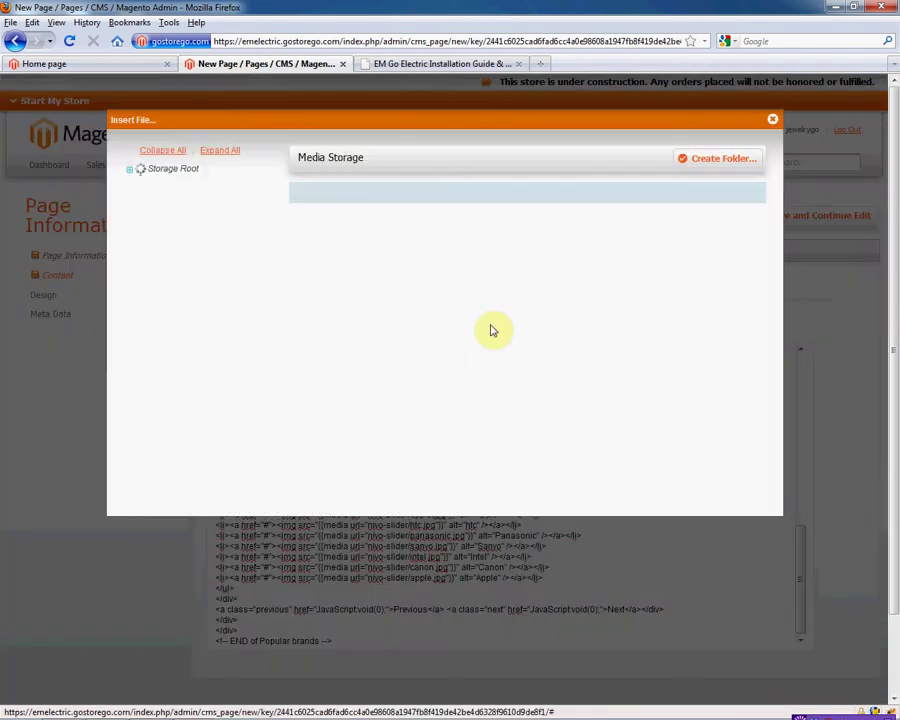
click(349, 193)
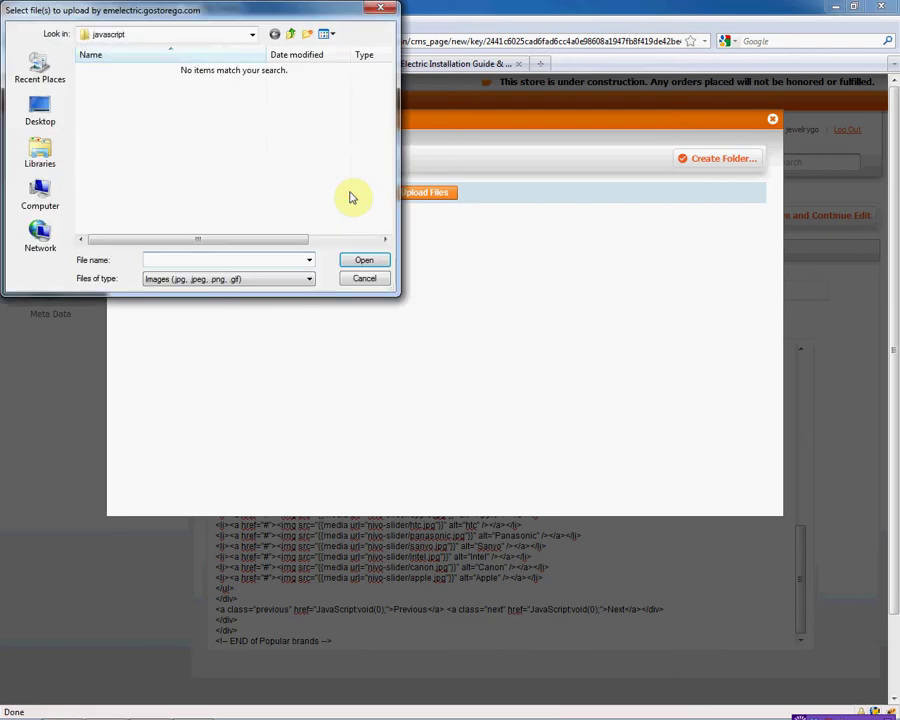
click(252, 34)
click(182, 172)
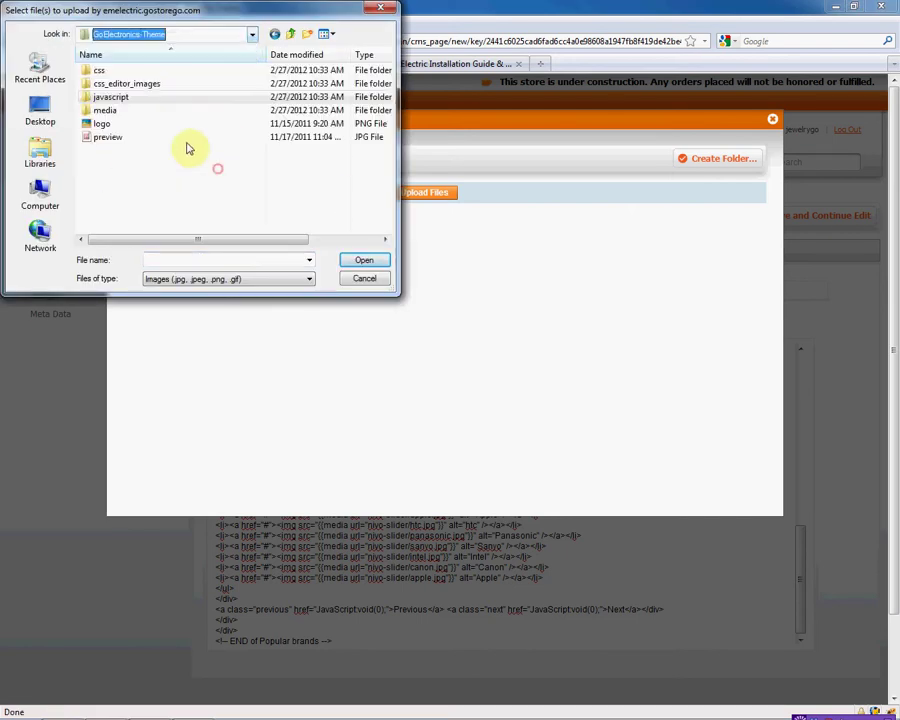
double_click(100, 110)
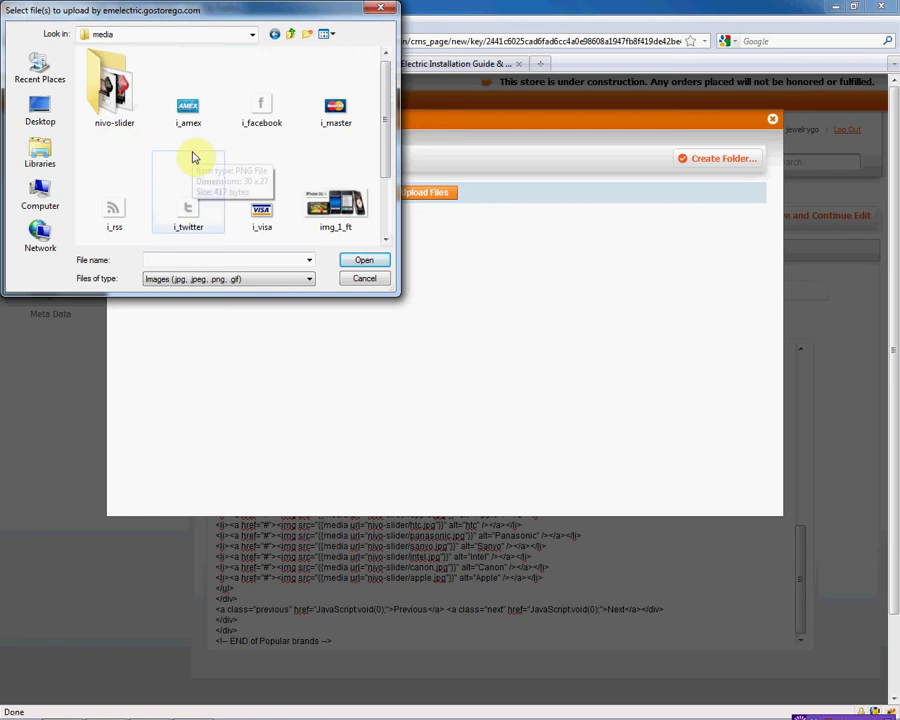
key(ctrl+a)
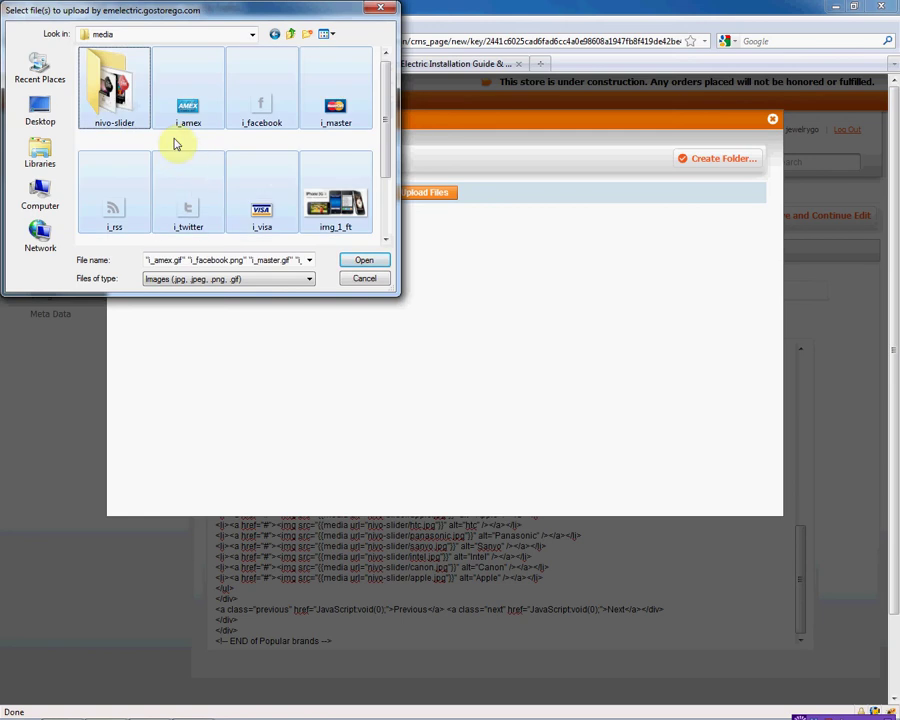
click(364, 261)
click(420, 194)
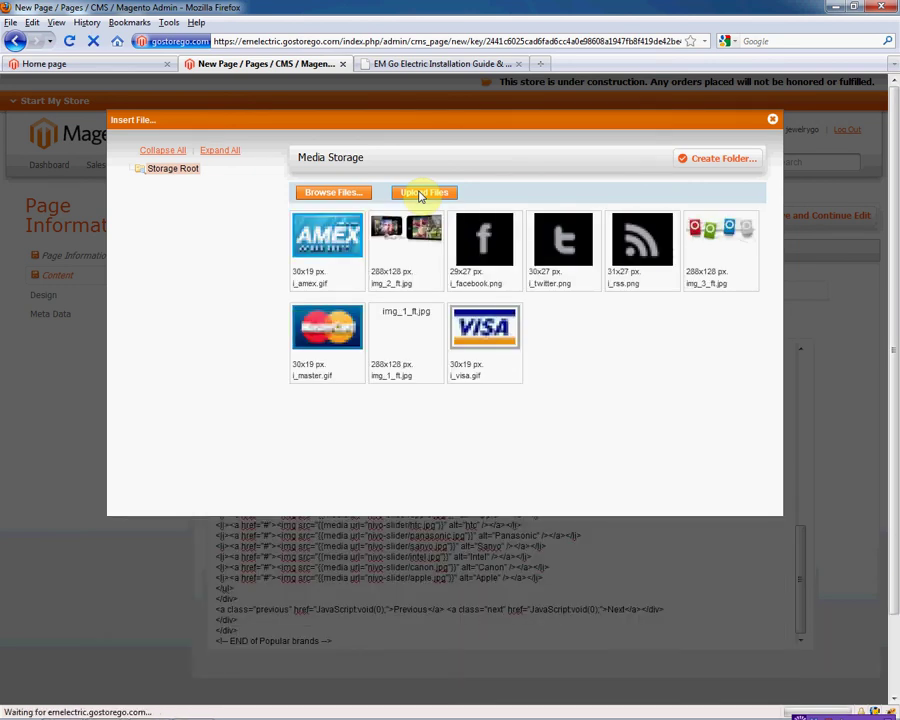
Create a nivo-slider folder in media storage, upload all images from the theme's media nivo-slider folder into it, and close the file manager
click(714, 159)
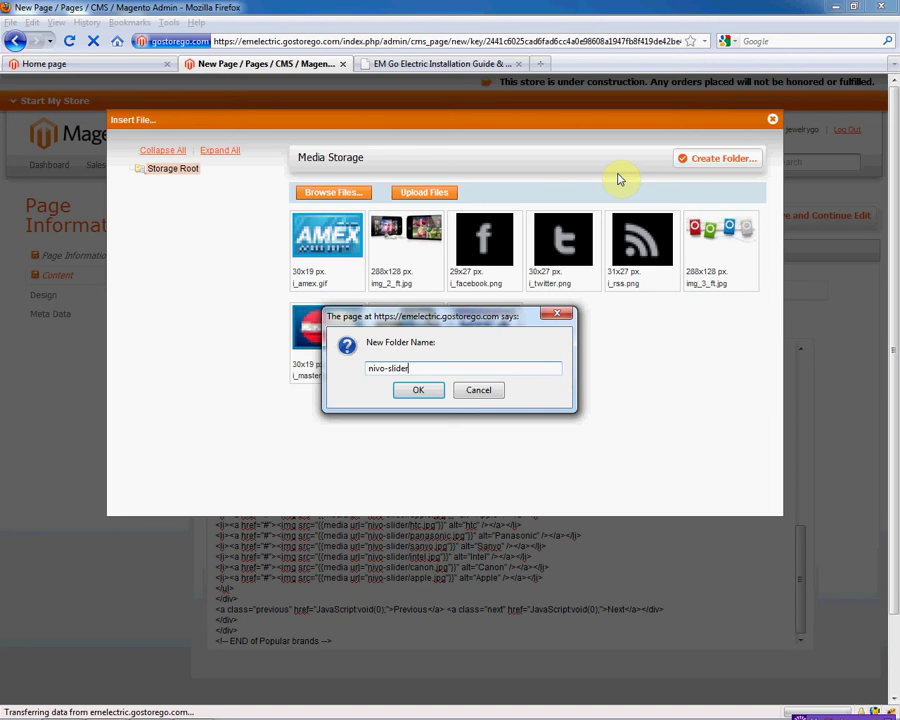
click(417, 391)
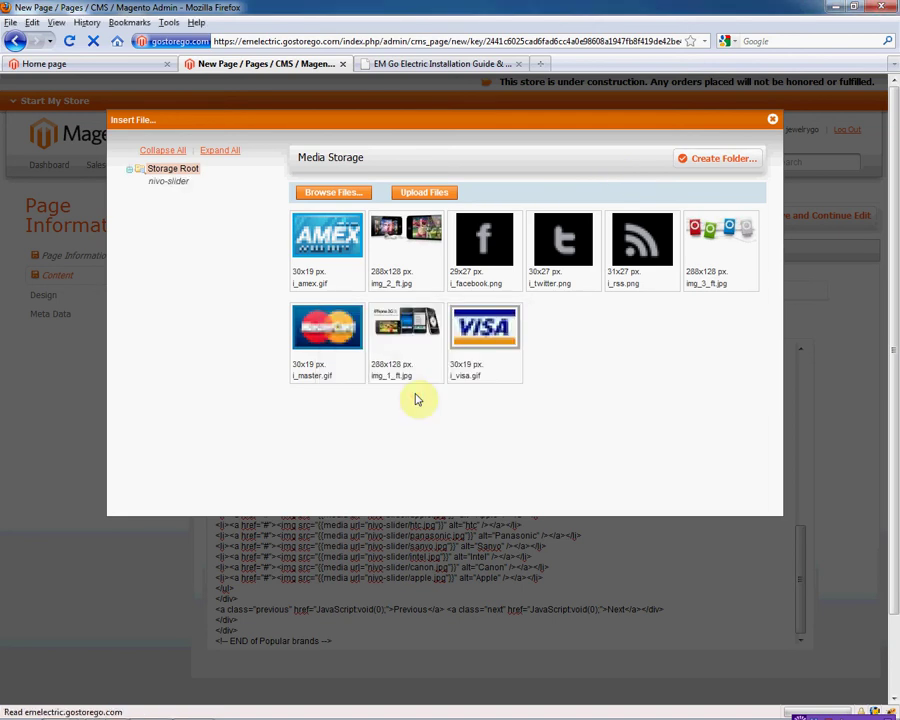
click(331, 211)
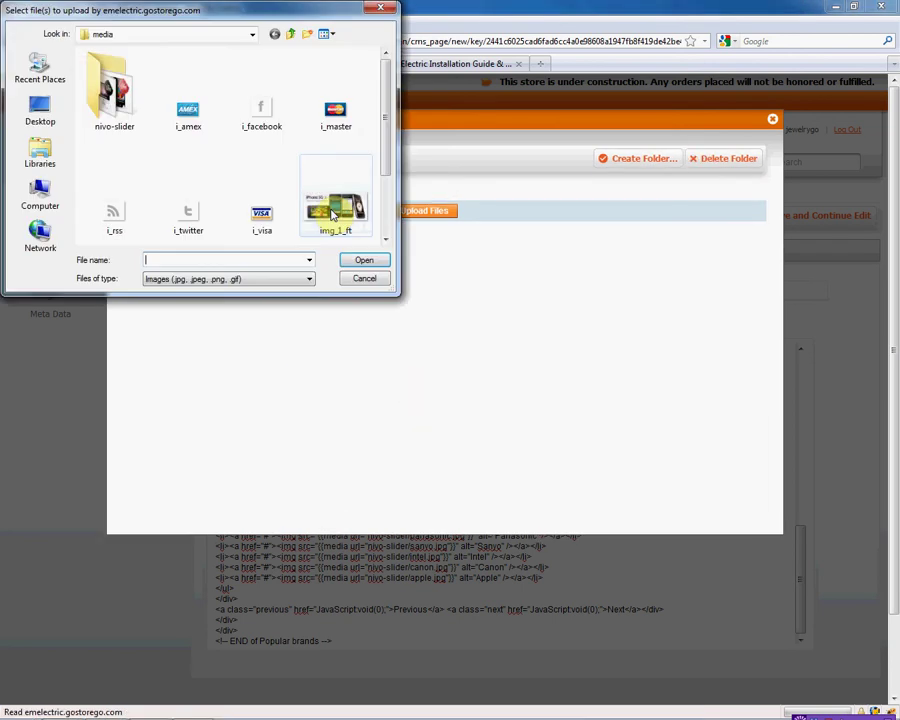
double_click(124, 114)
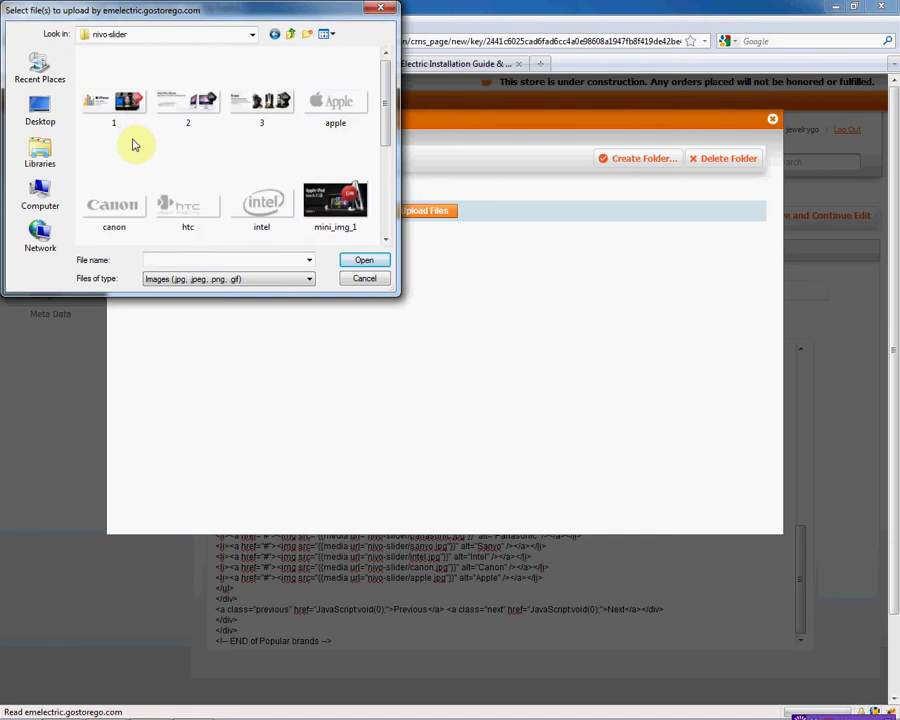
key(ctrl+a)
click(363, 262)
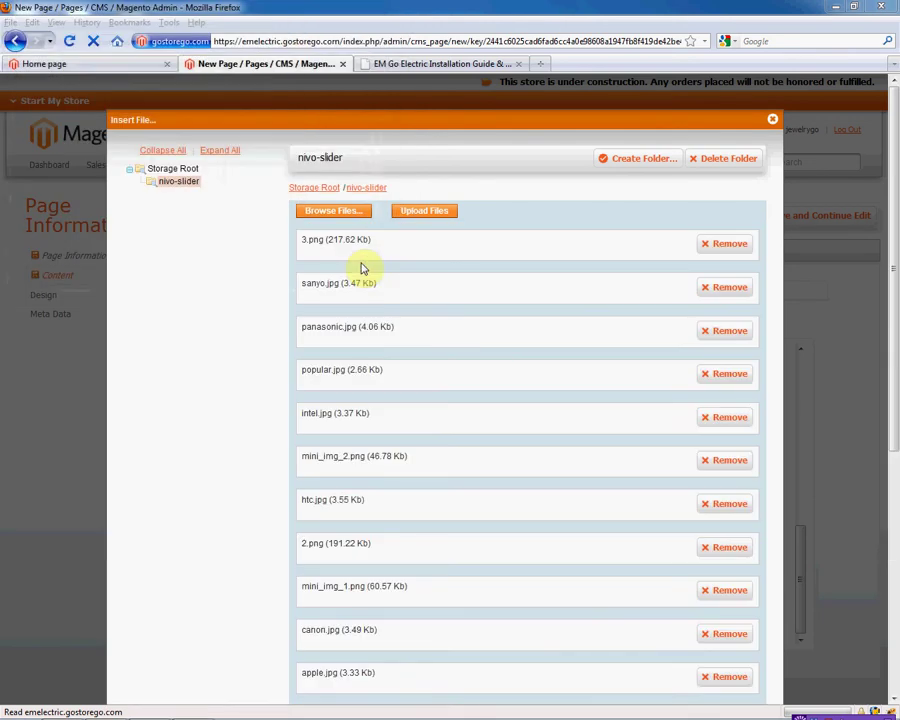
click(416, 218)
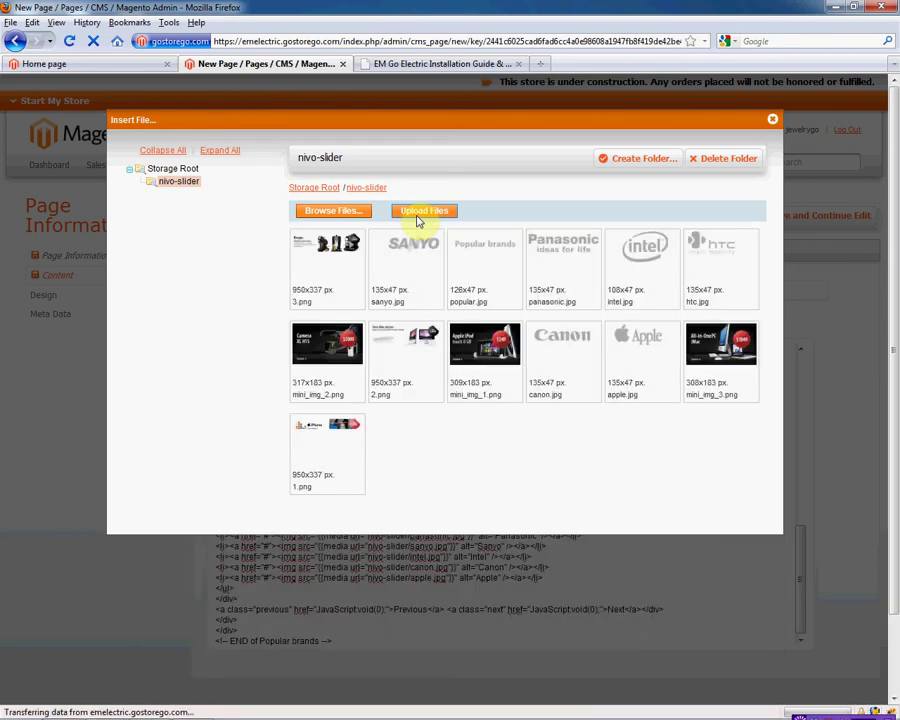
click(772, 120)
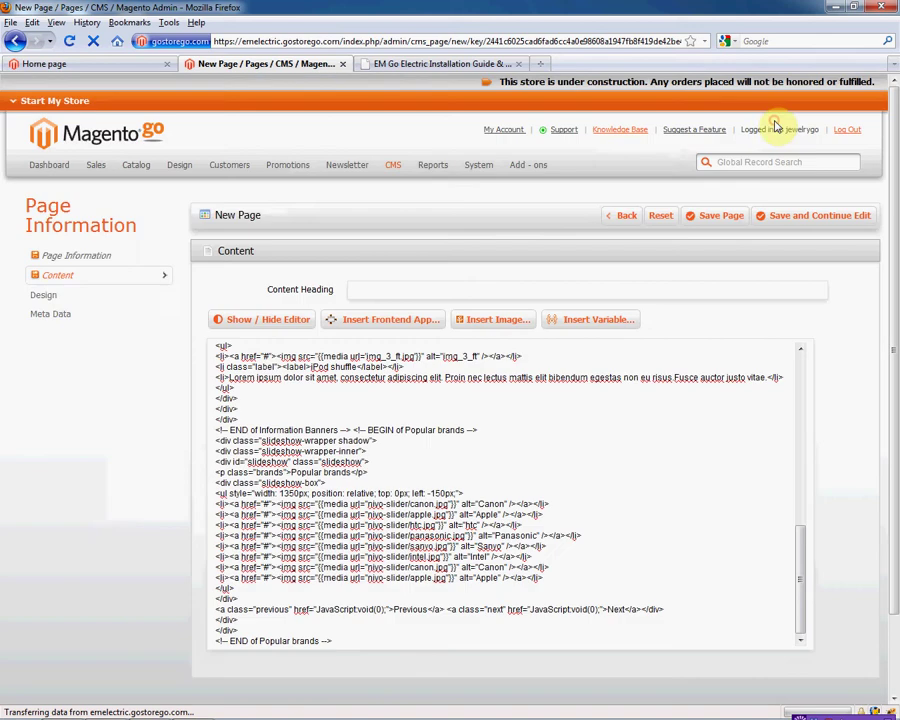
Go to the page's design settings and save the Electric_Home page with the 1 column layout
click(42, 295)
click(735, 219)
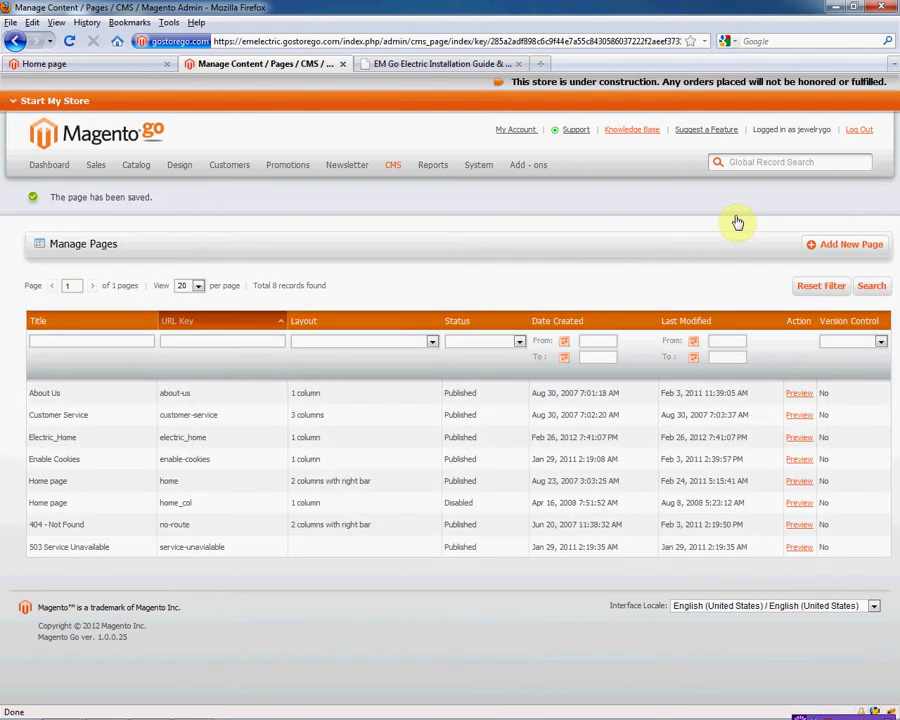
Set the CMS Home Page to Electric_Home in the web configuration's default pages and save the configuration
mouse_move(472, 167)
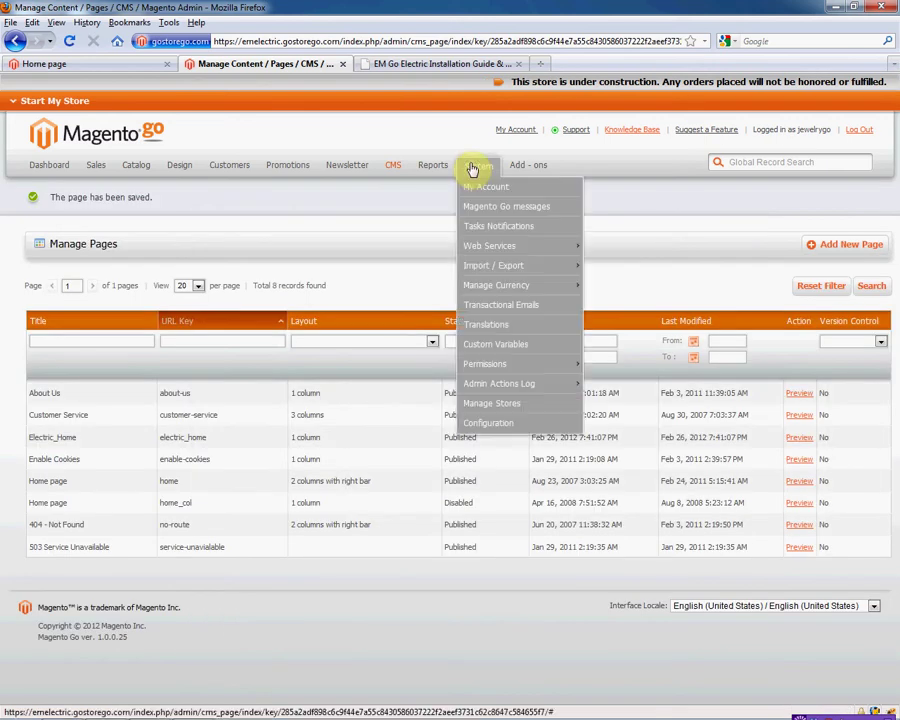
click(476, 424)
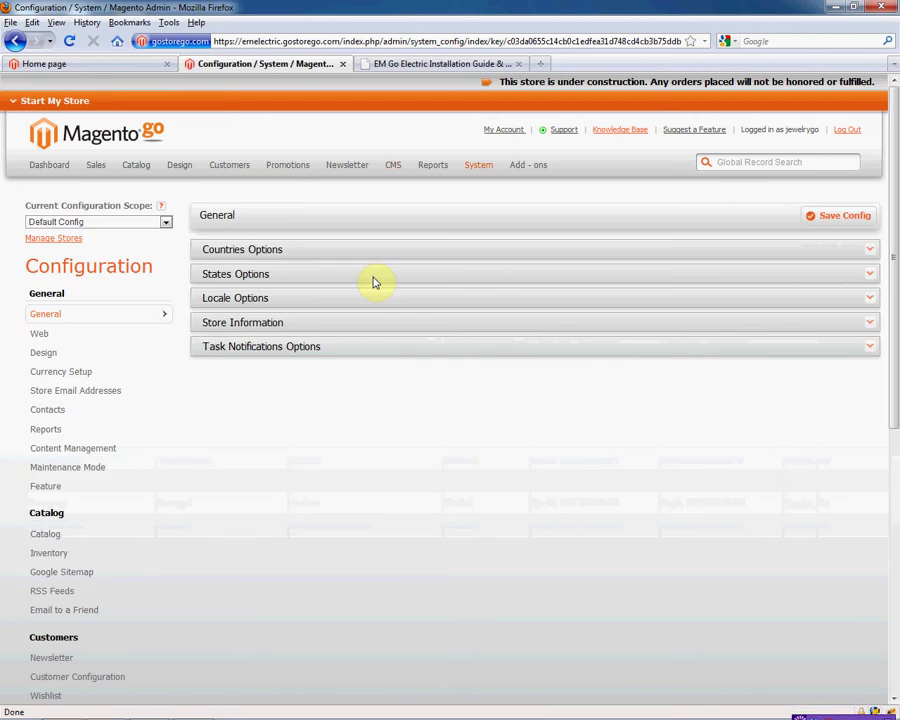
click(41, 340)
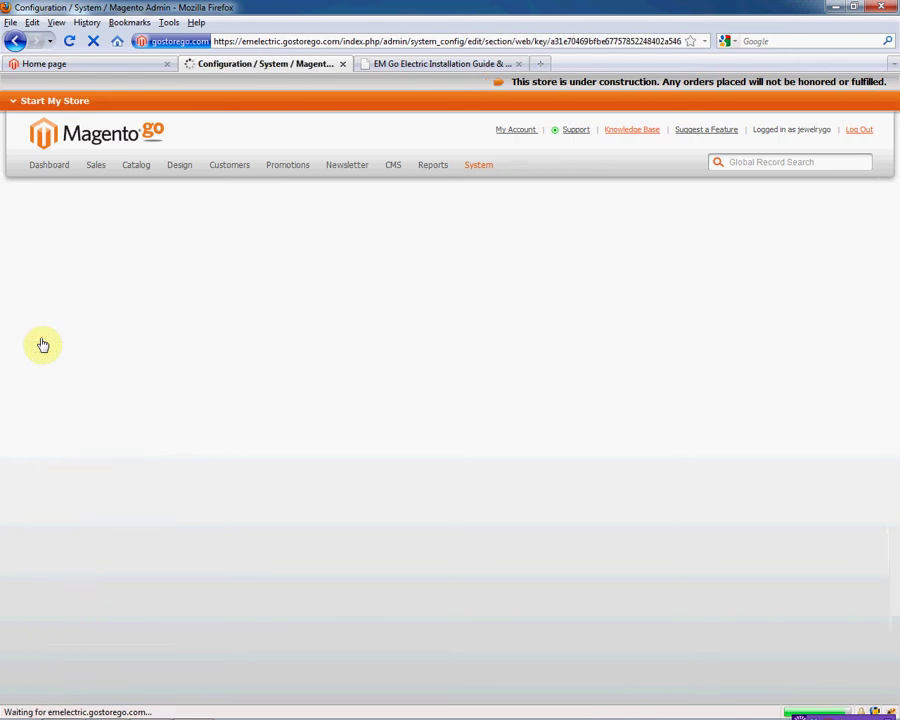
click(250, 304)
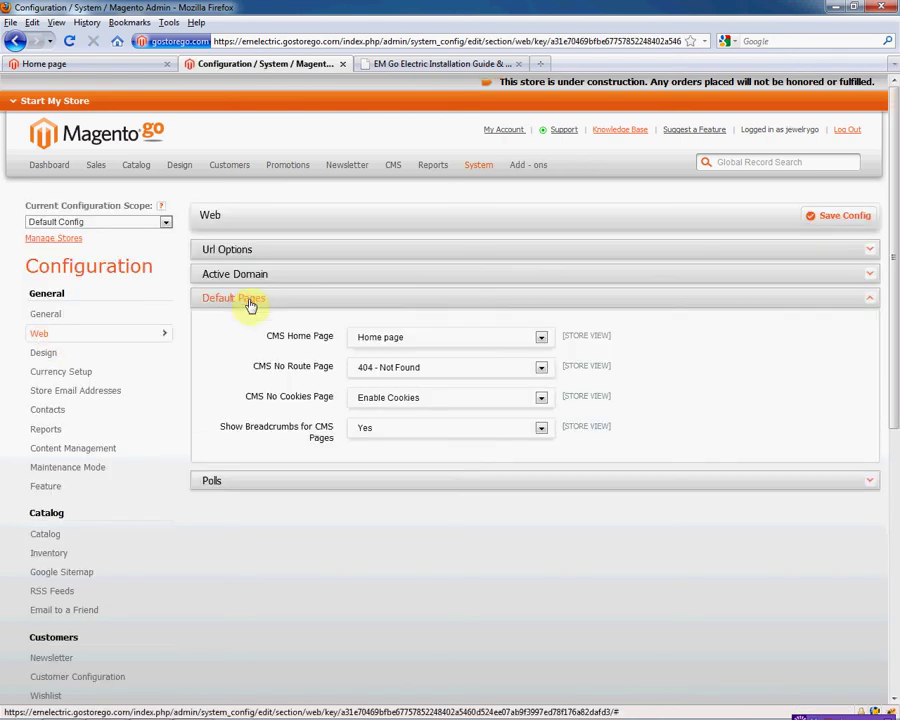
click(385, 339)
click(384, 427)
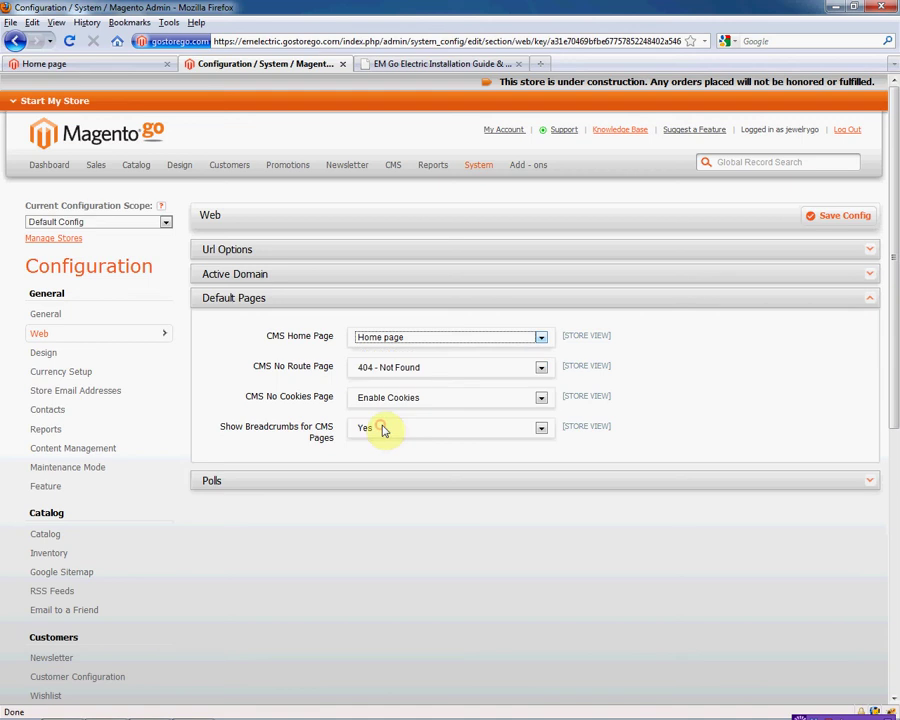
click(821, 220)
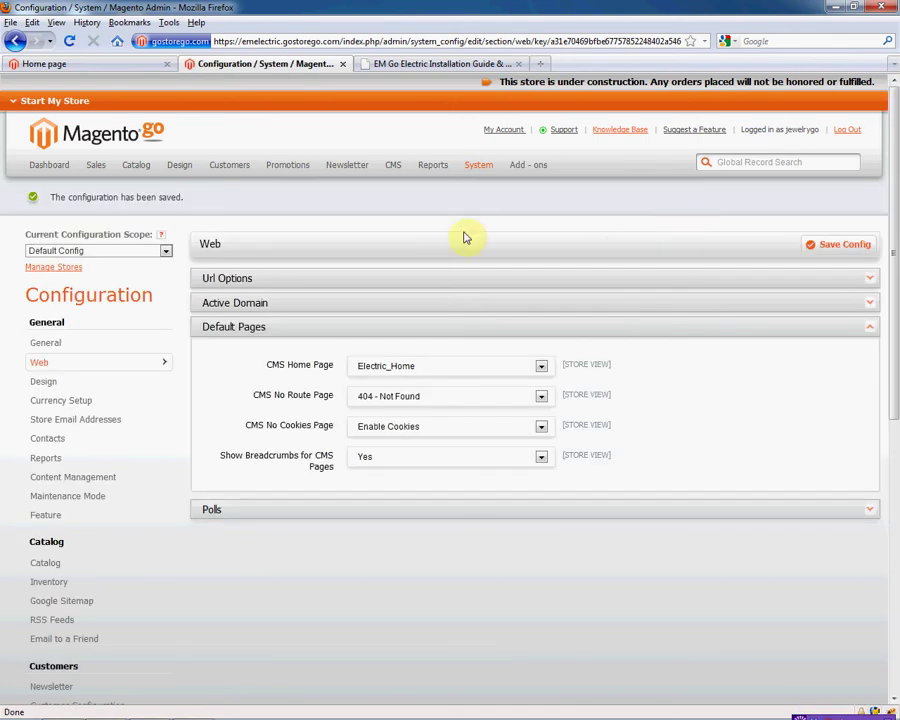
Create a static block titled Electric_Footer with identifier electric_footer, saving it and keeping it open with the visual editor hidden
mouse_move(388, 172)
click(393, 212)
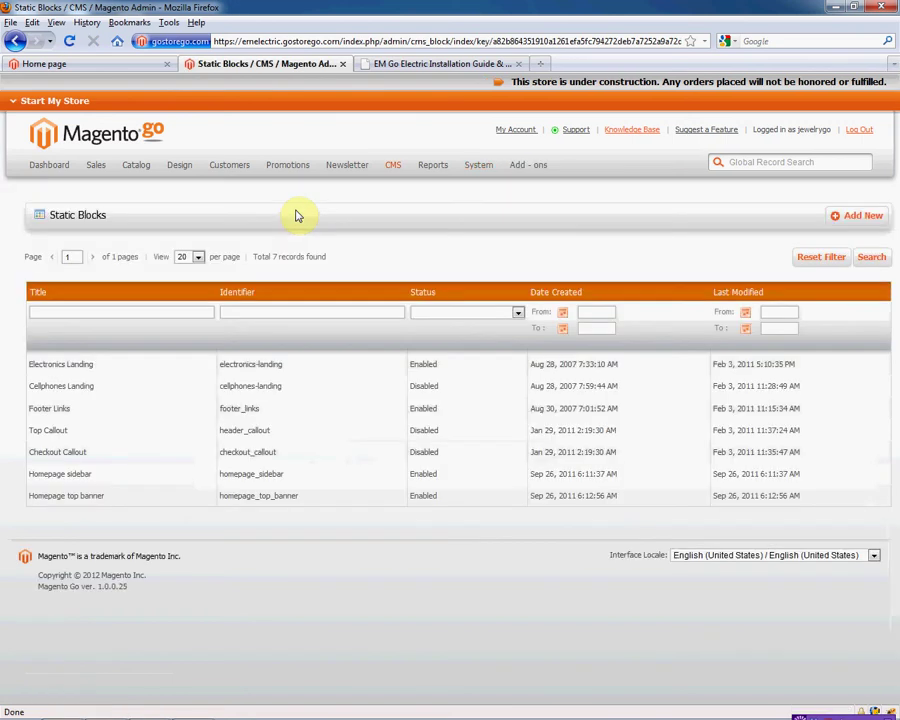
click(864, 215)
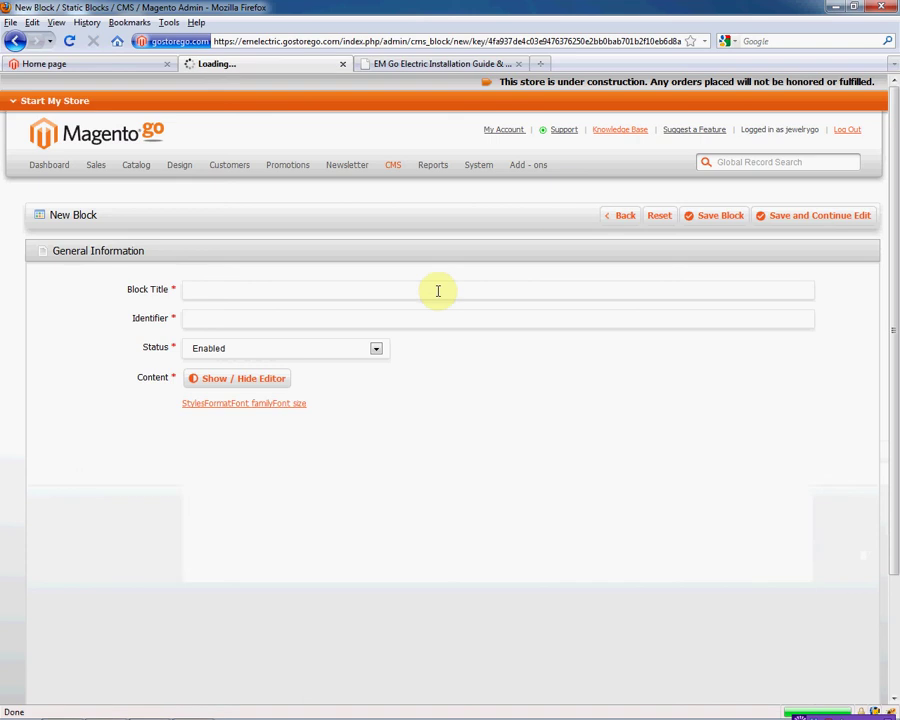
text(Electric_)
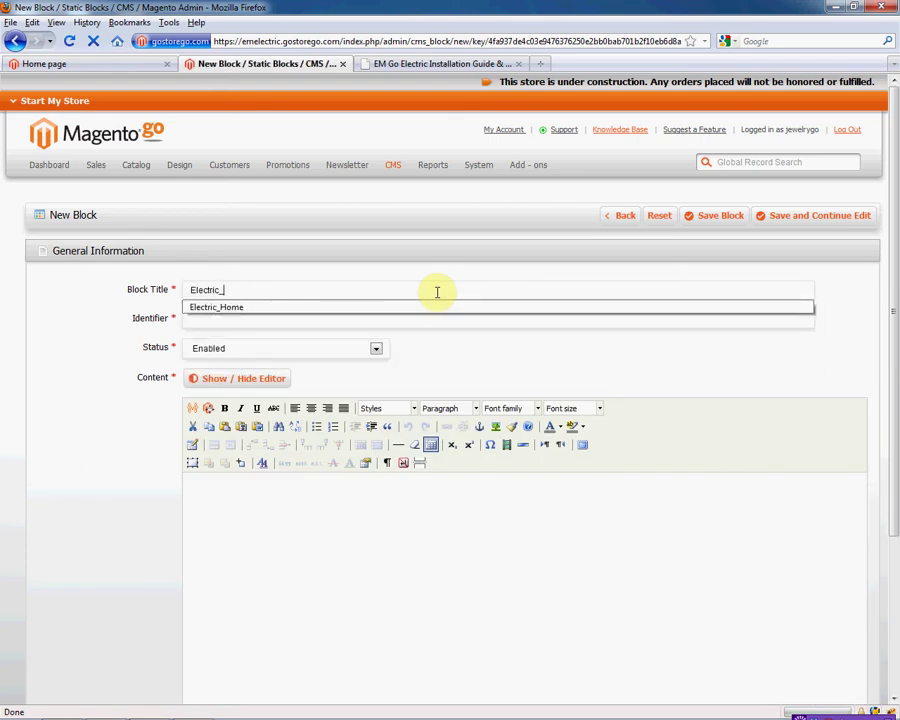
text(Footer)
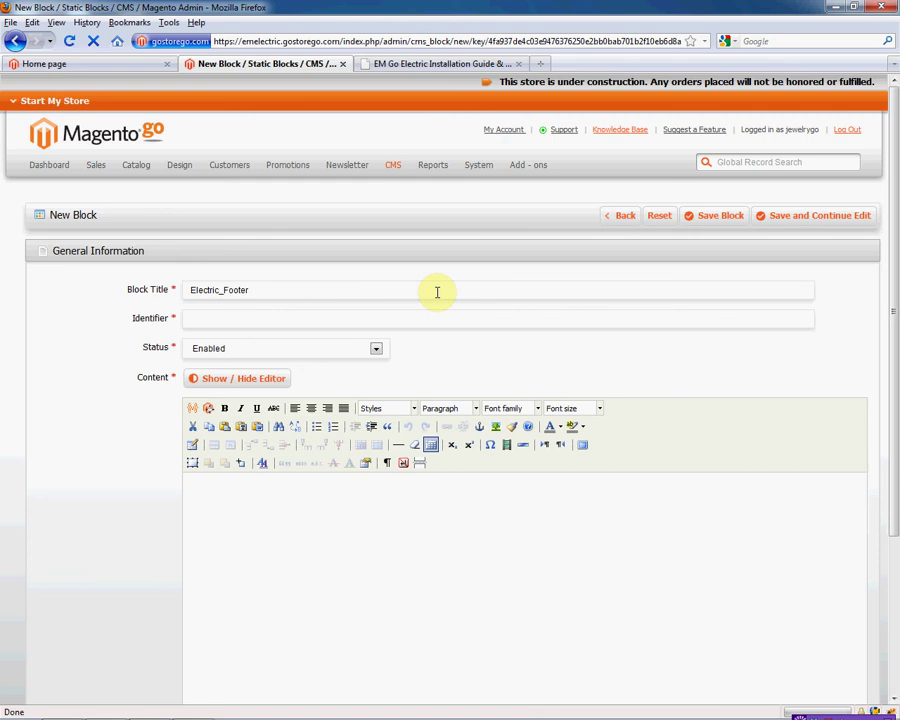
key(Tab)
text(ele)
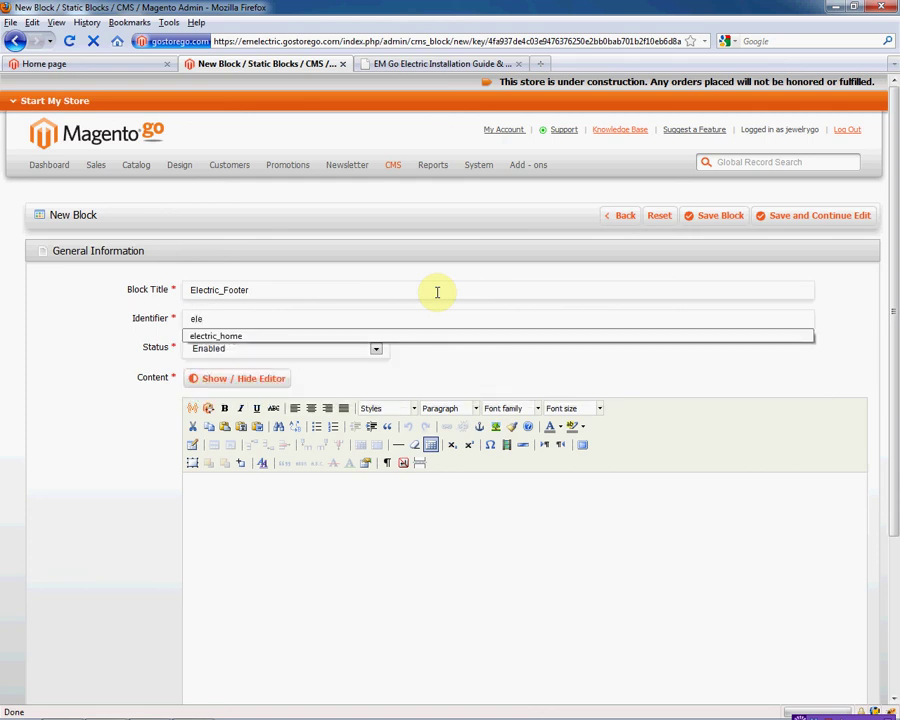
text(ctric_footer)
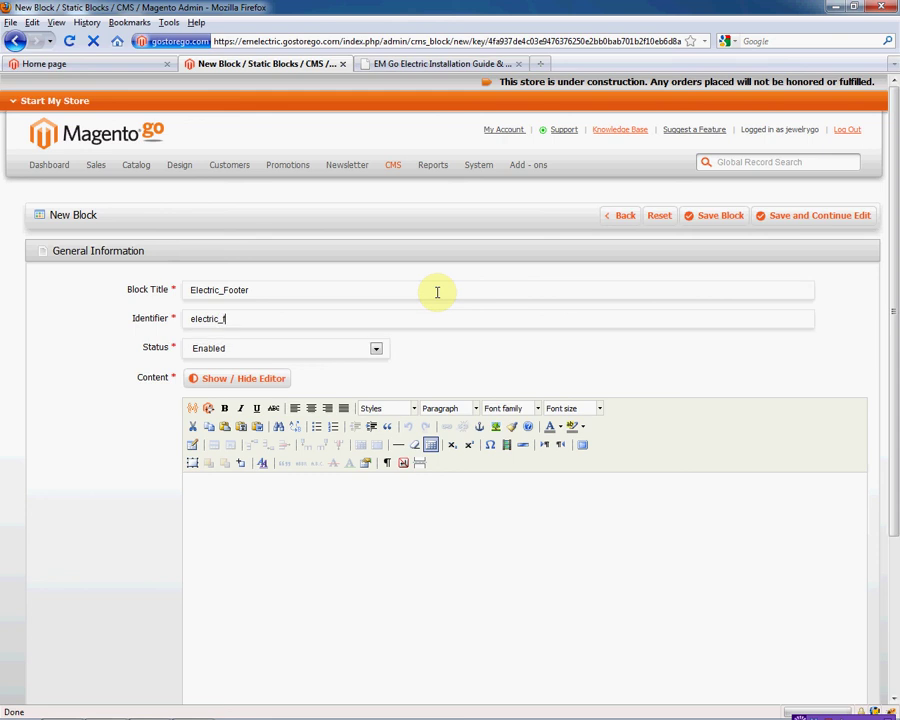
click(272, 379)
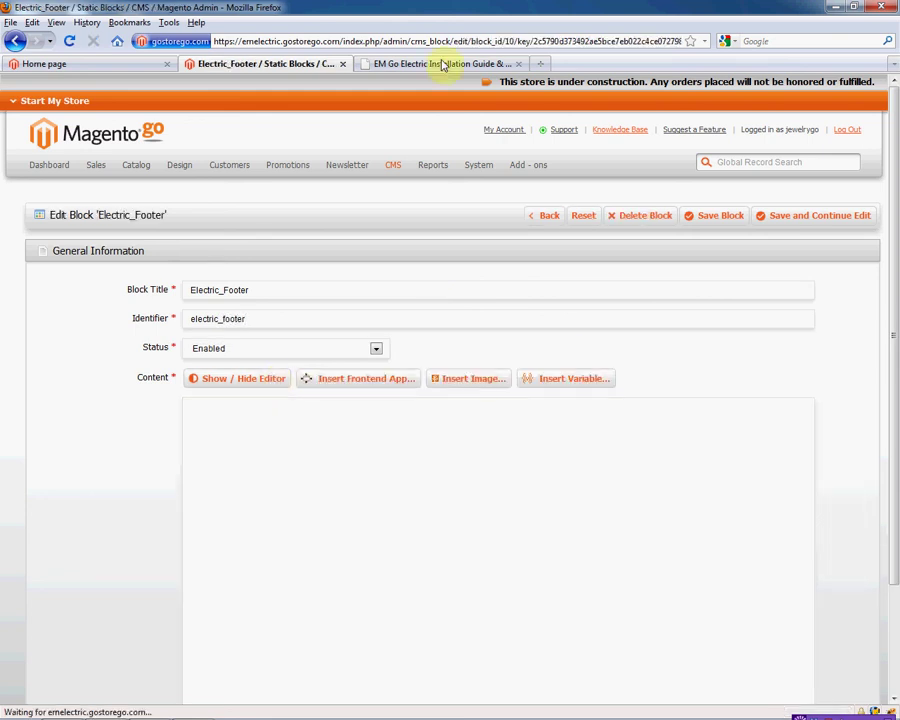
Copy the links-set footer HTML code from the installation guide's "Add footer extra info" section
click(443, 64)
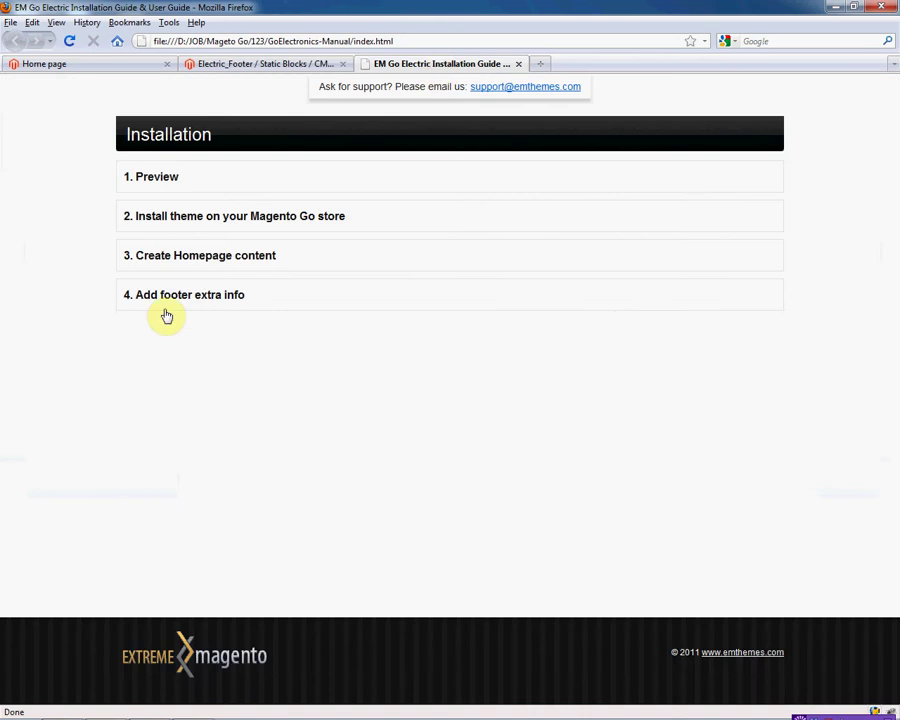
click(167, 296)
drag(890, 201, 892, 397)
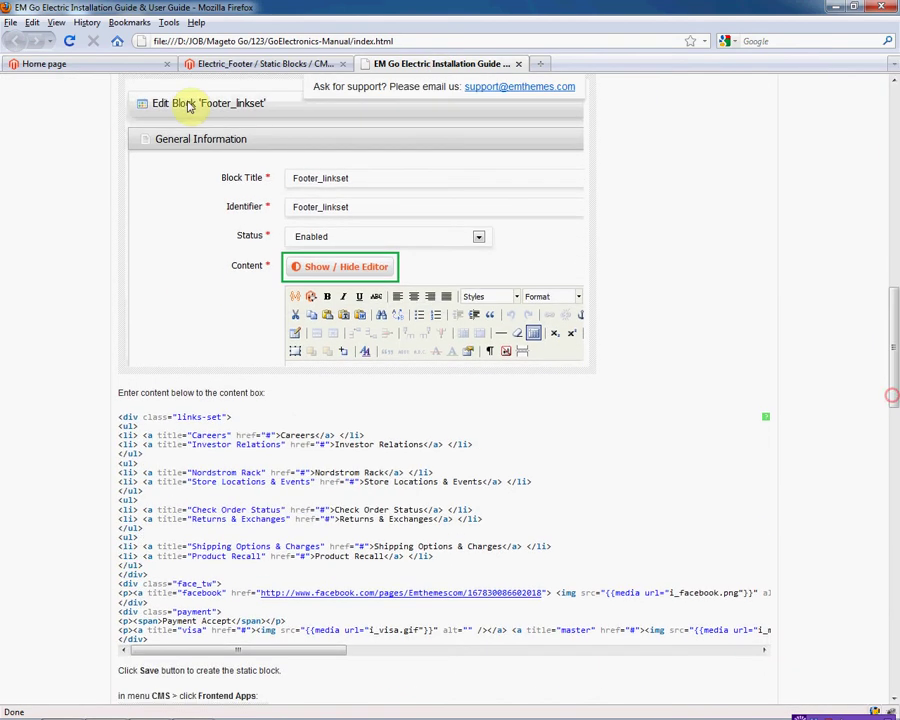
drag(116, 417, 221, 639)
key(ctrl+c)
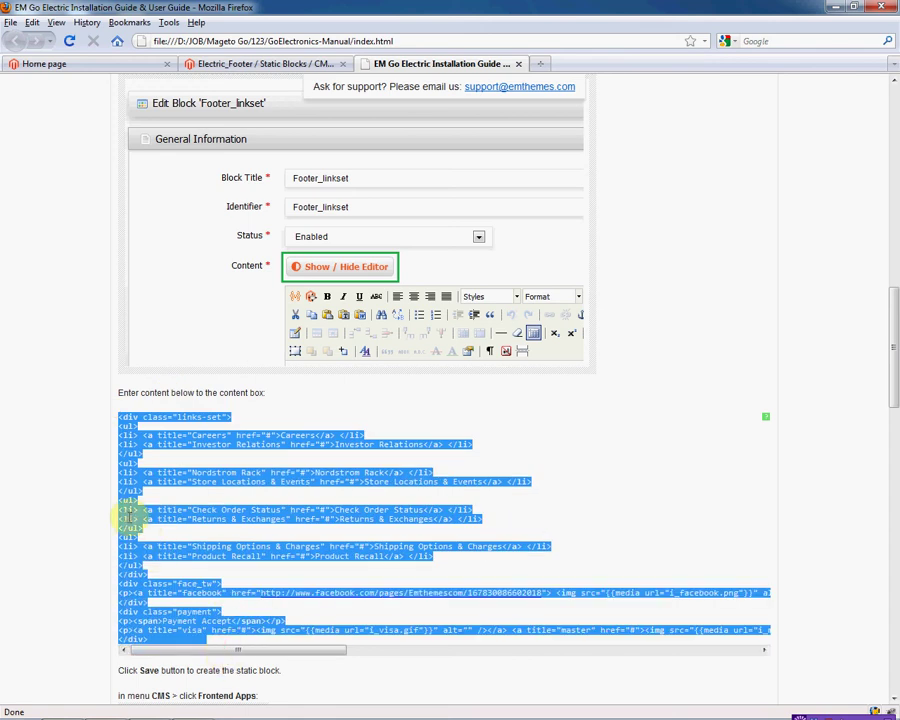
right_click(128, 518)
click(148, 525)
Paste the copied footer code into the Electric_Footer block's content and save the block
click(225, 66)
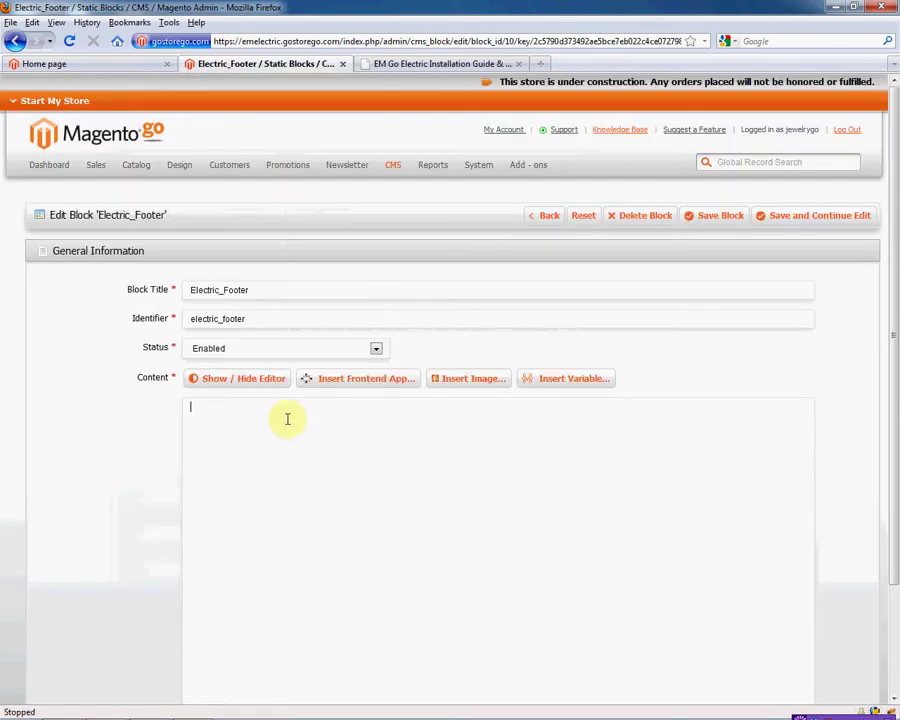
right_click(285, 418)
click(319, 480)
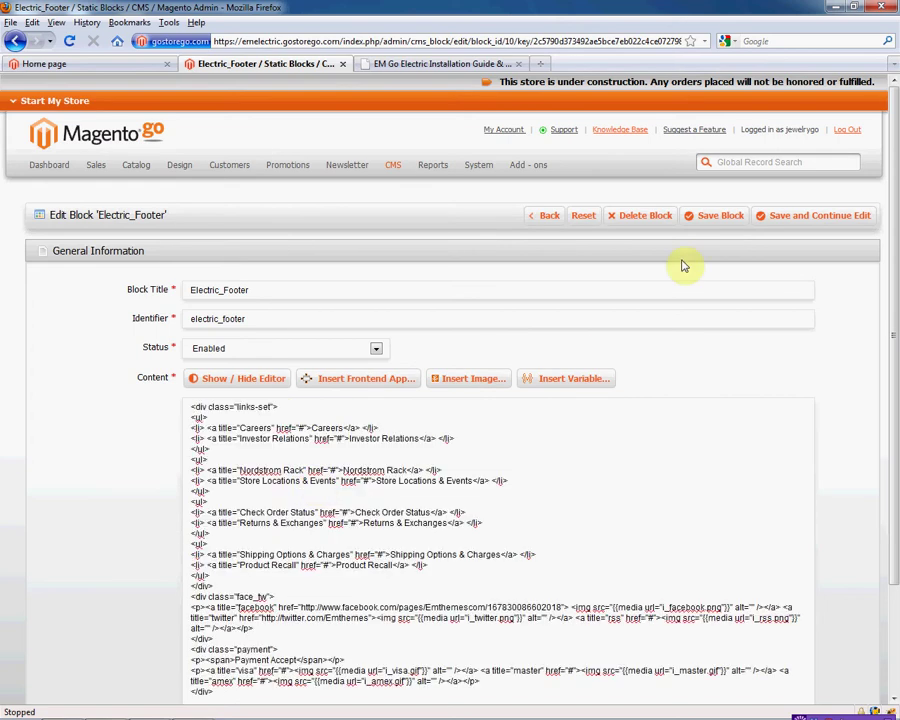
click(698, 222)
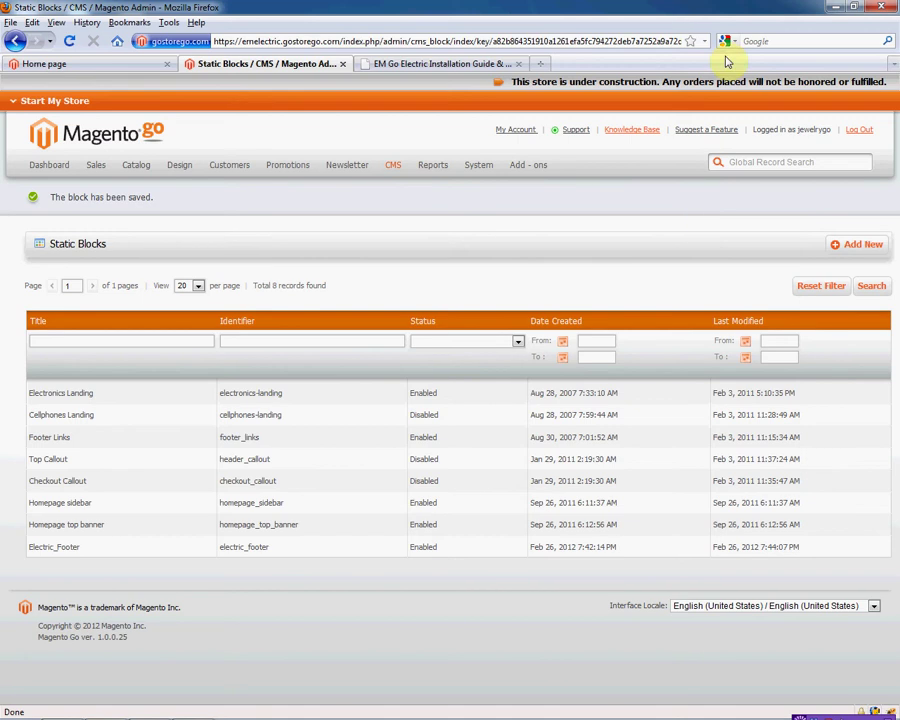
Start a new frontend app instance of type CMS Static Block and continue to its properties
mouse_move(391, 170)
click(396, 245)
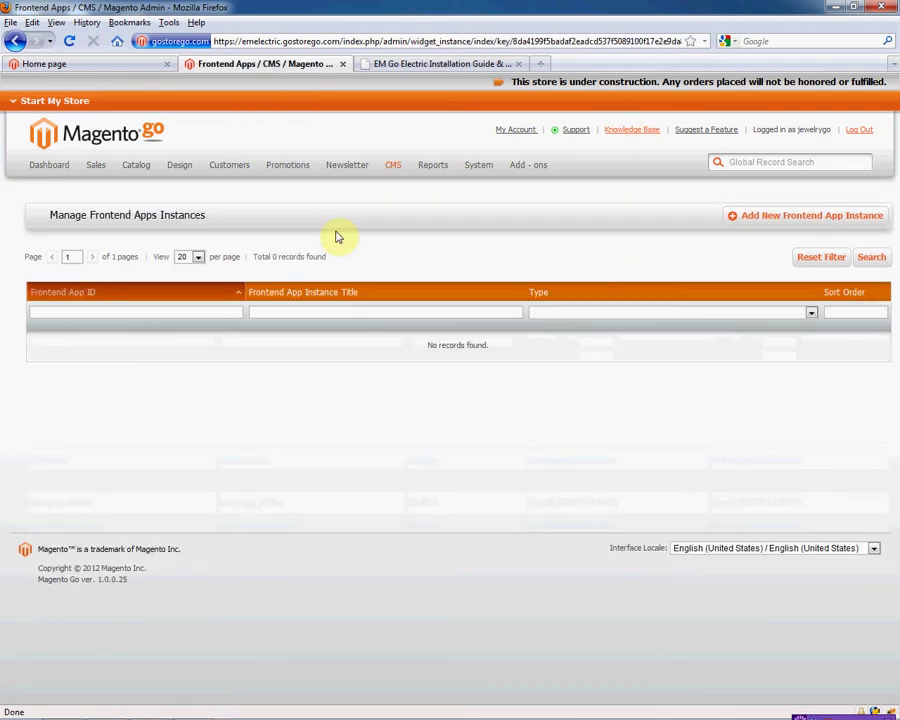
click(748, 217)
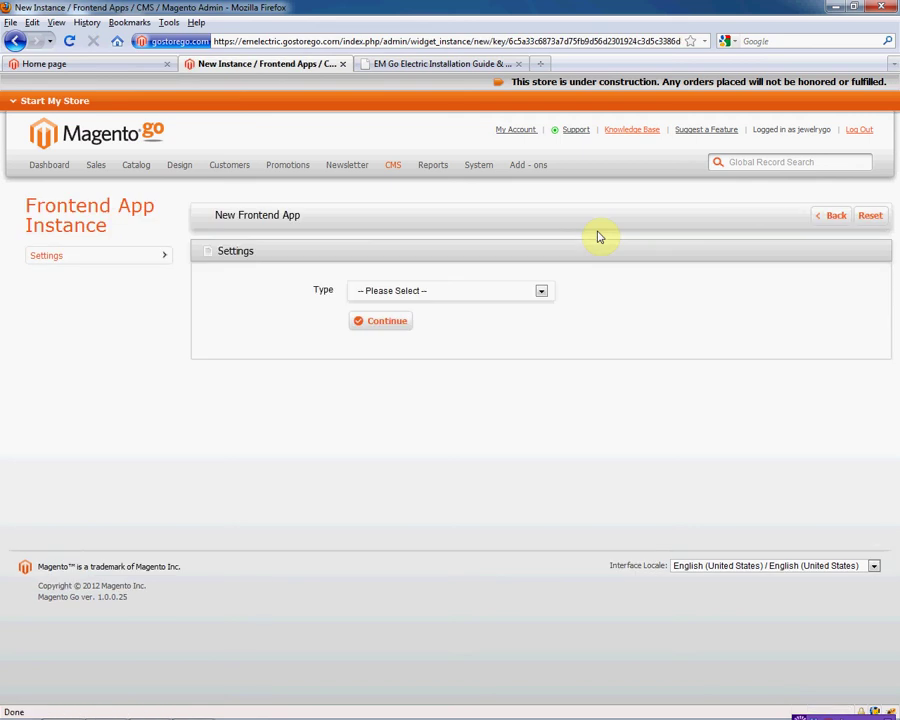
click(540, 291)
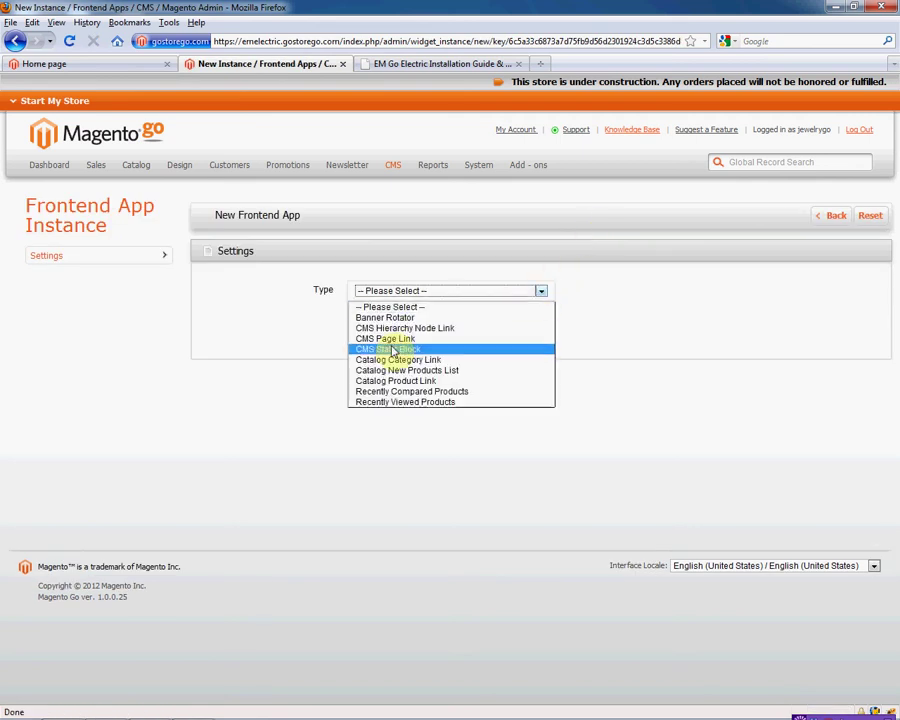
click(391, 349)
click(386, 323)
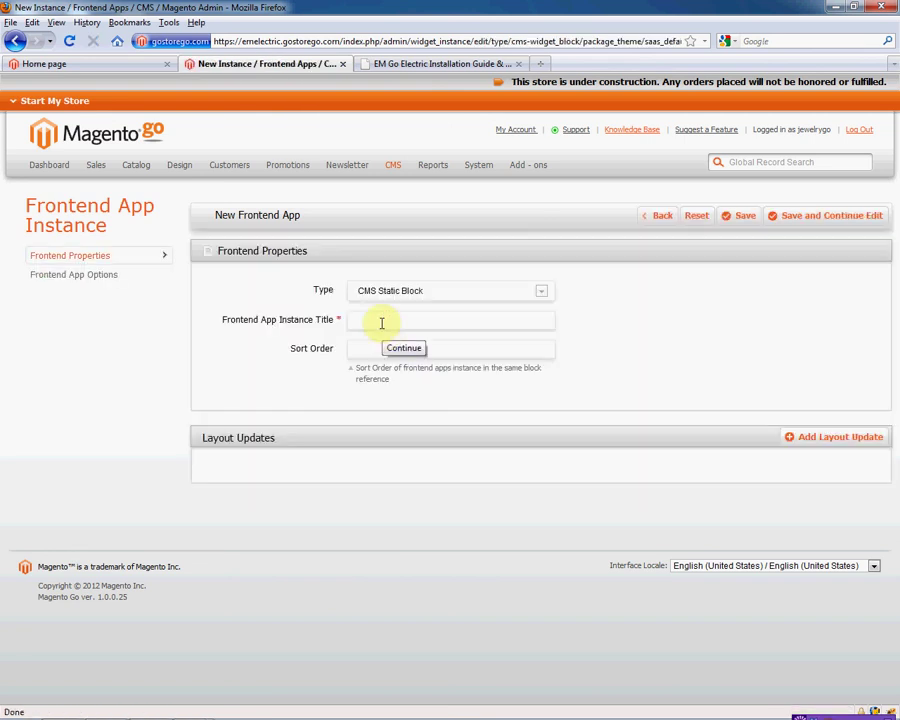
Set the frontend app instance title to Electric_Footer and its sort order to 1
click(381, 318)
text(Ele)
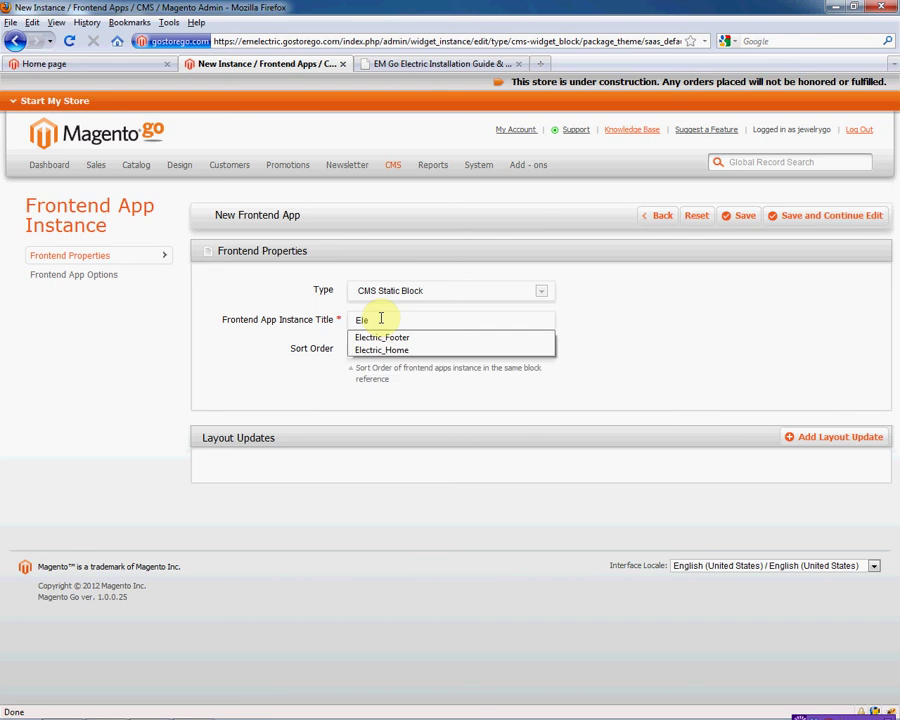
key(Down)
key(Return)
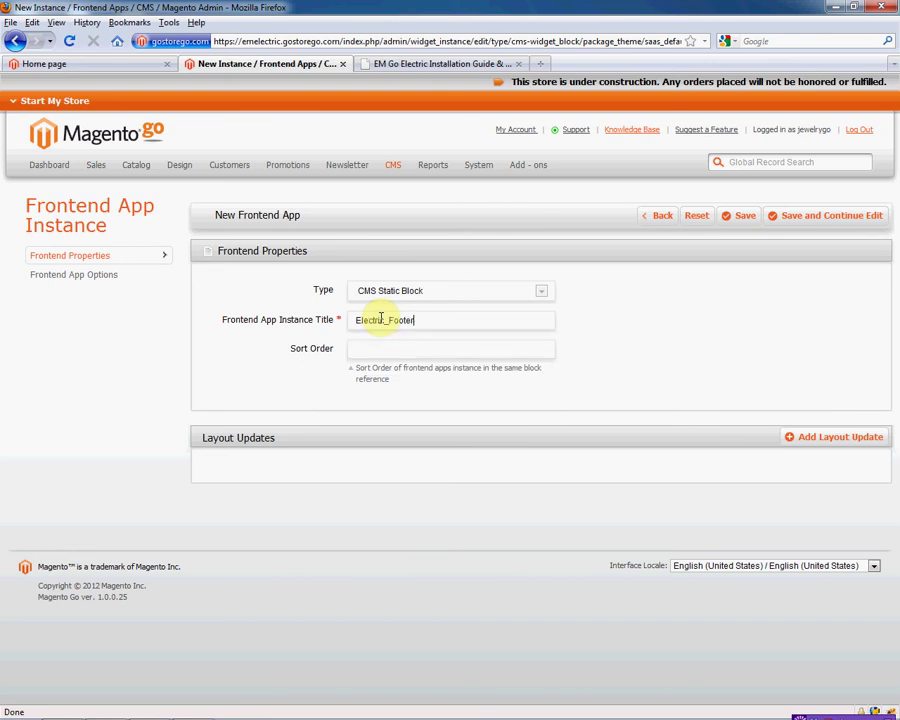
click(385, 352)
text(1)
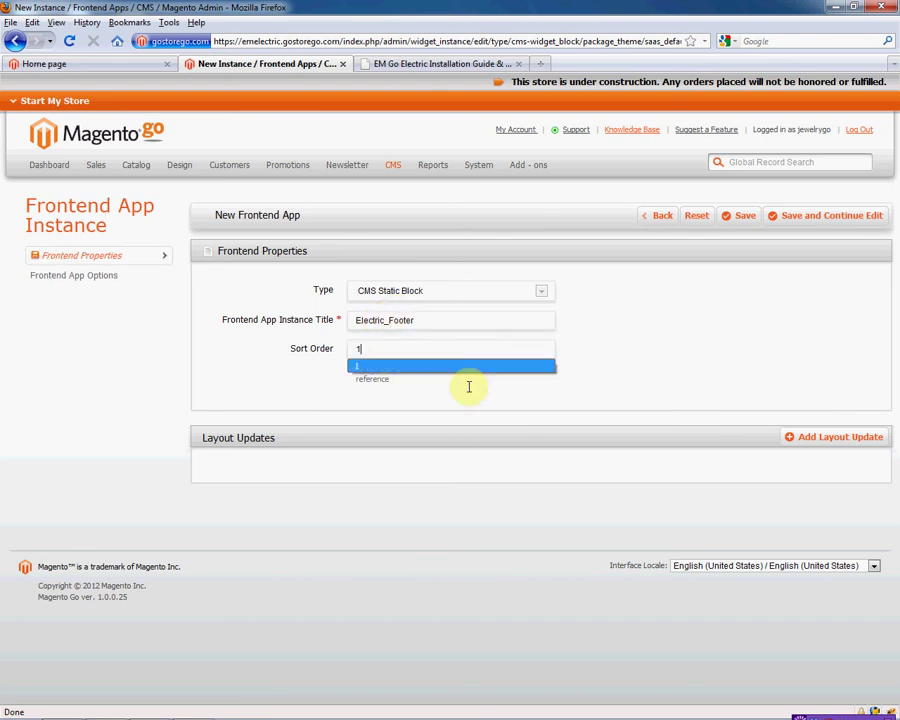
Add a layout update displayed on All Pages with the block reference Page Footer Before
click(797, 436)
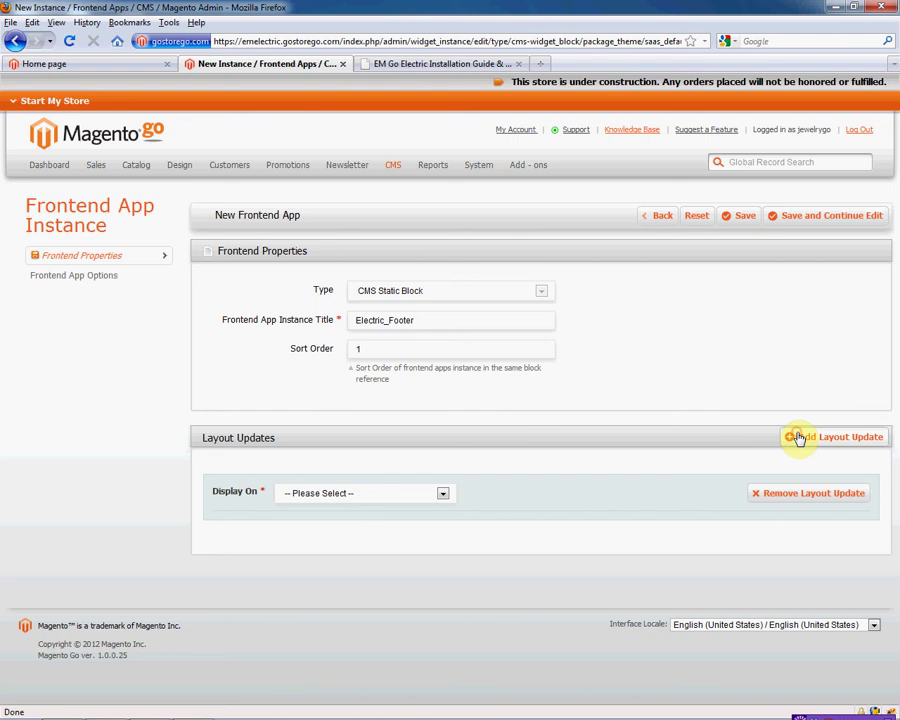
click(445, 496)
click(313, 664)
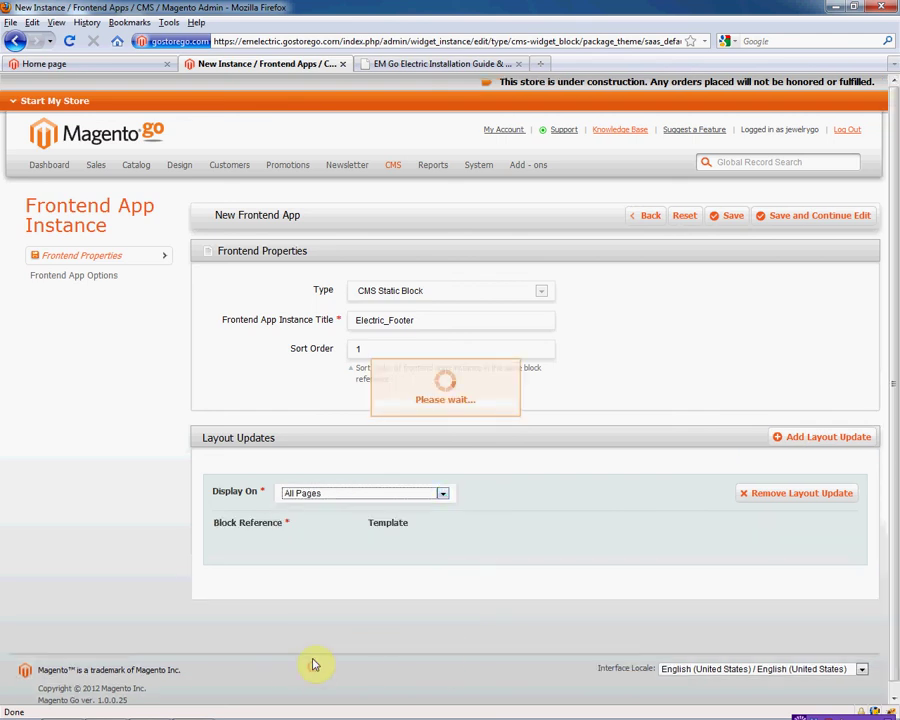
click(350, 541)
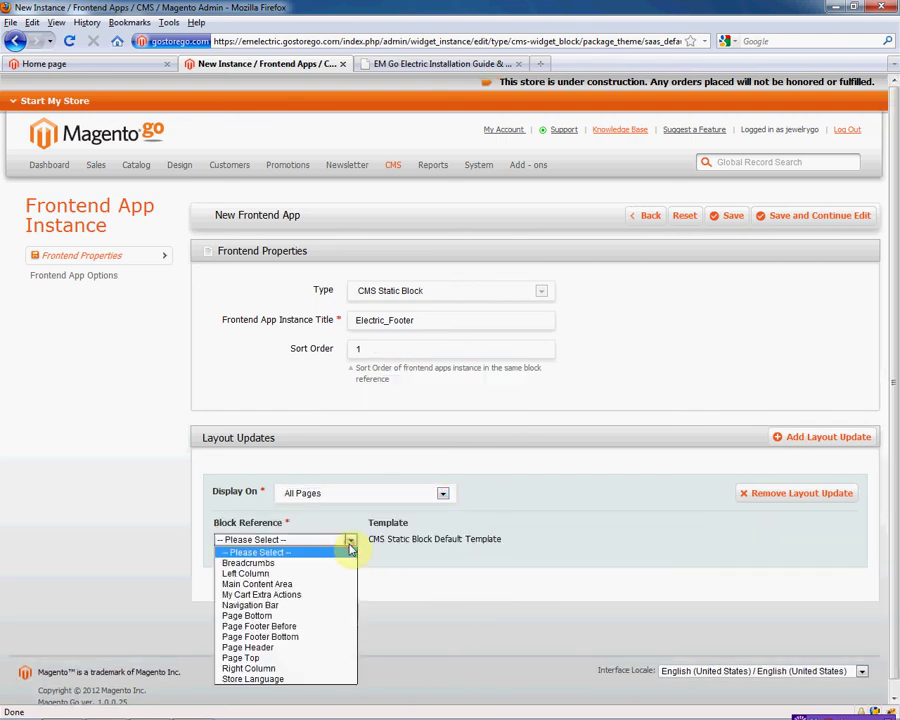
click(285, 626)
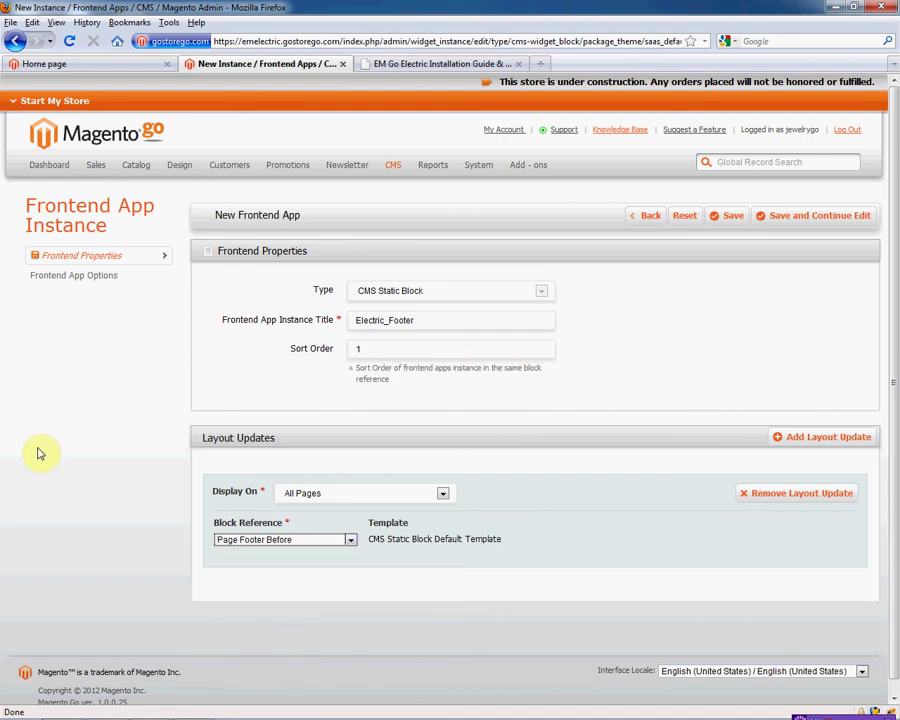
Choose the footer static block in the frontend app options and save the instance
click(68, 278)
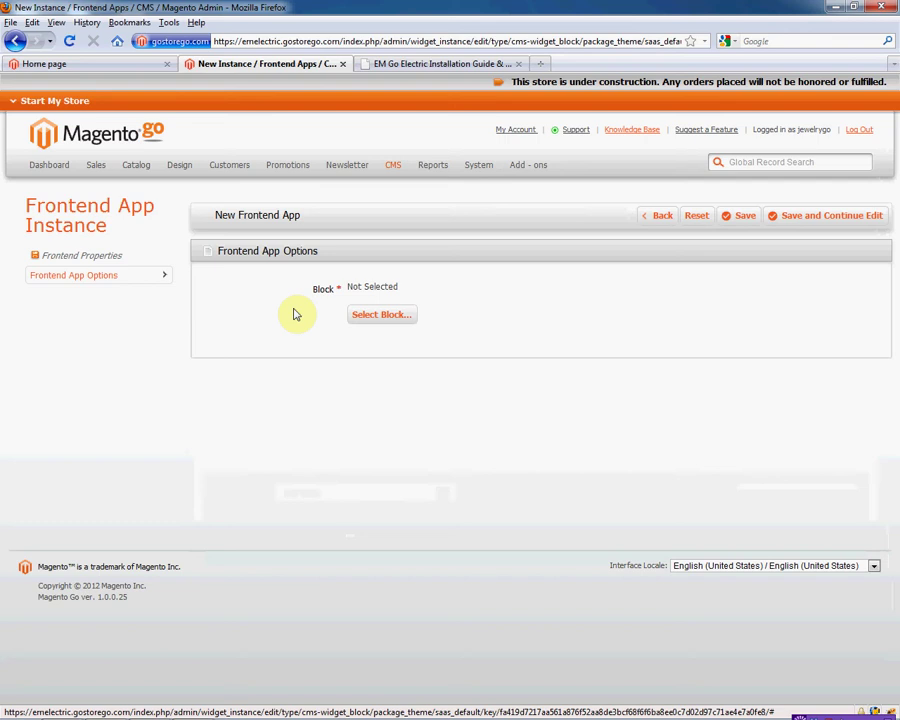
click(354, 315)
click(330, 284)
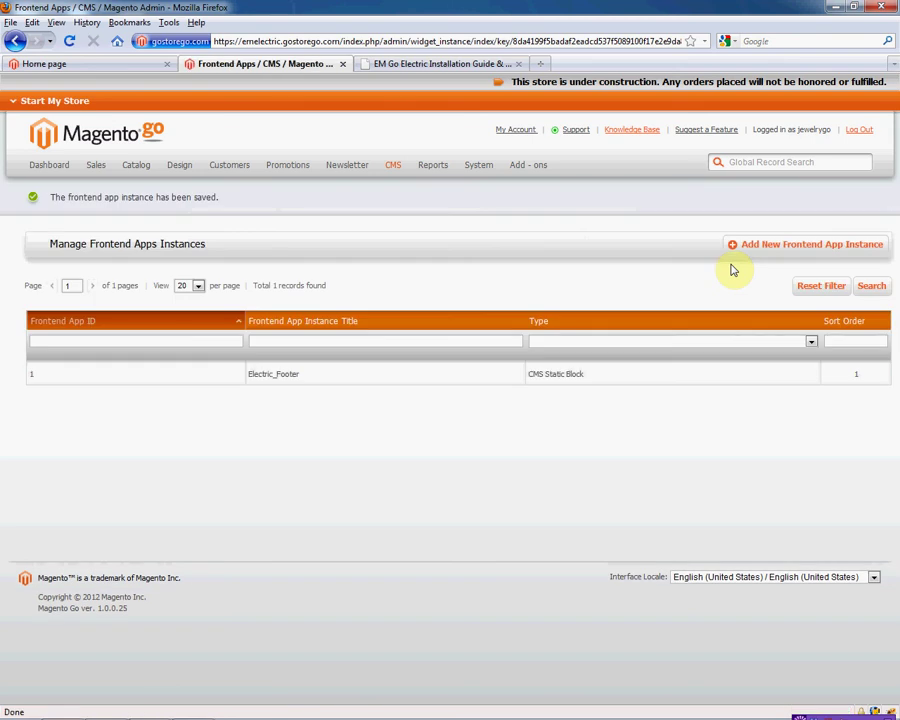
Start a new static block titled Electric_Banner with identifier electric_banner and hide its visual content editor
mouse_move(393, 168)
click(400, 217)
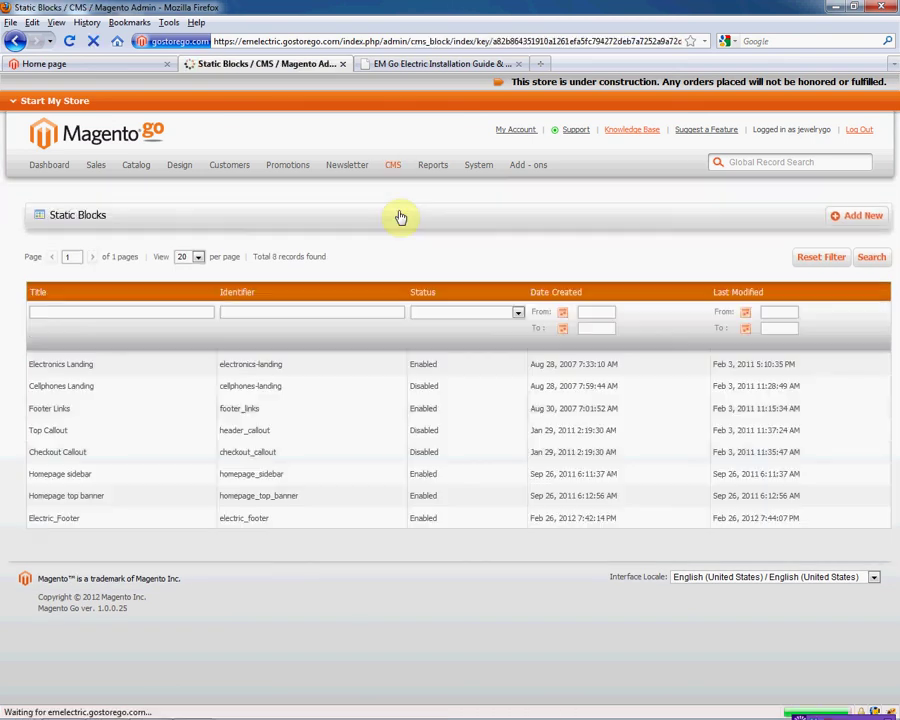
click(830, 216)
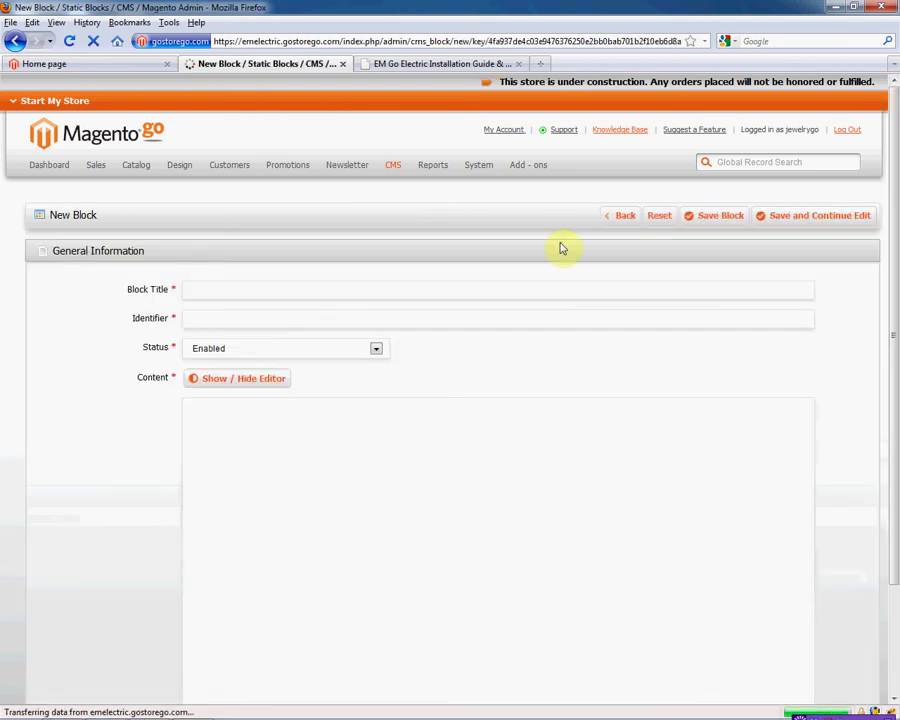
click(413, 290)
text(Electric_)
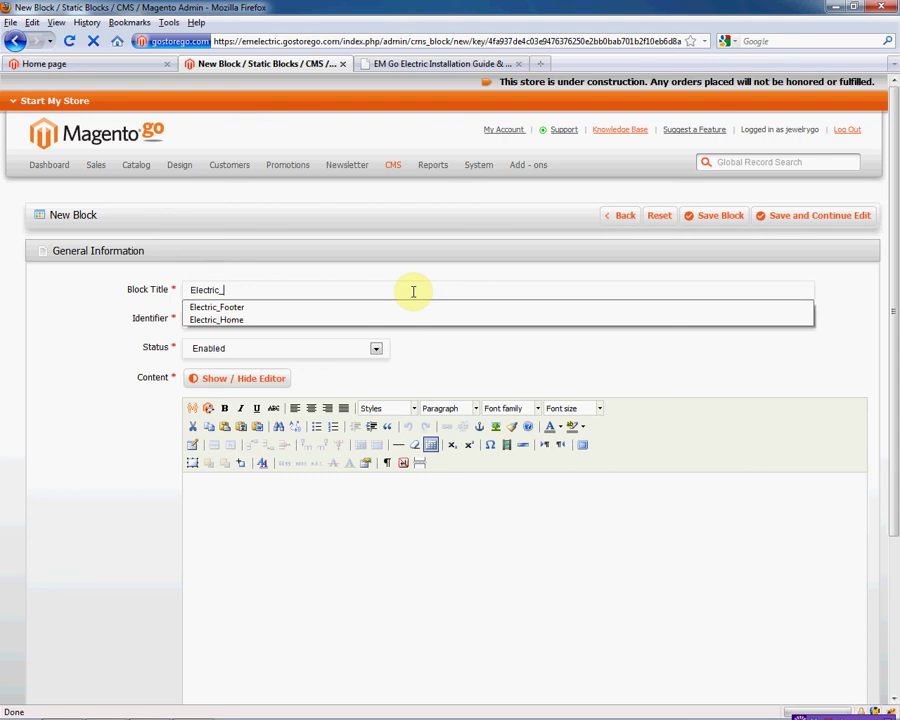
text(Banner)
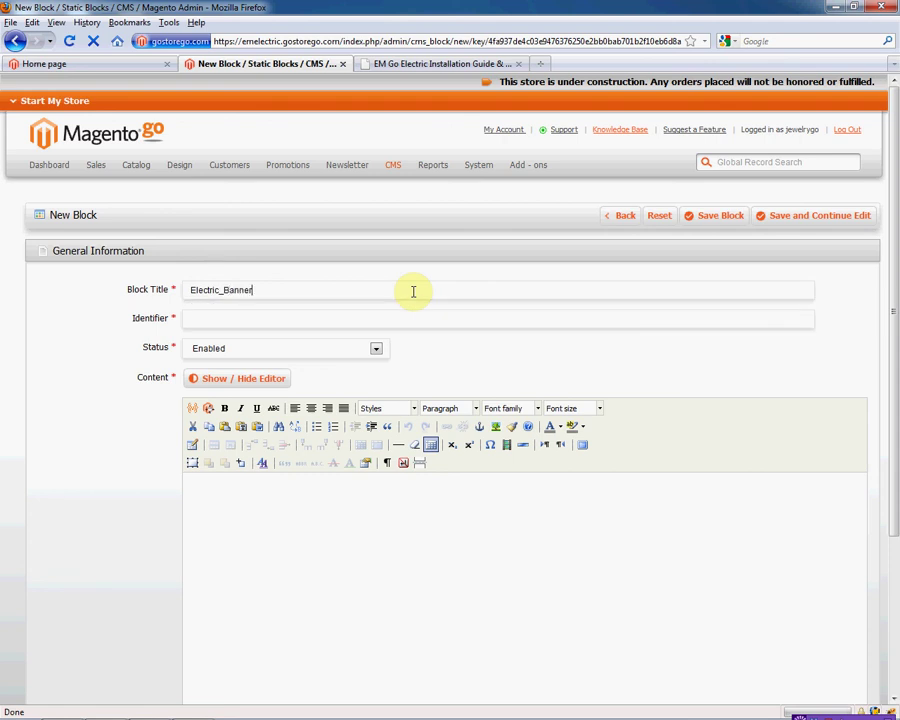
key(Tab)
text(electr)
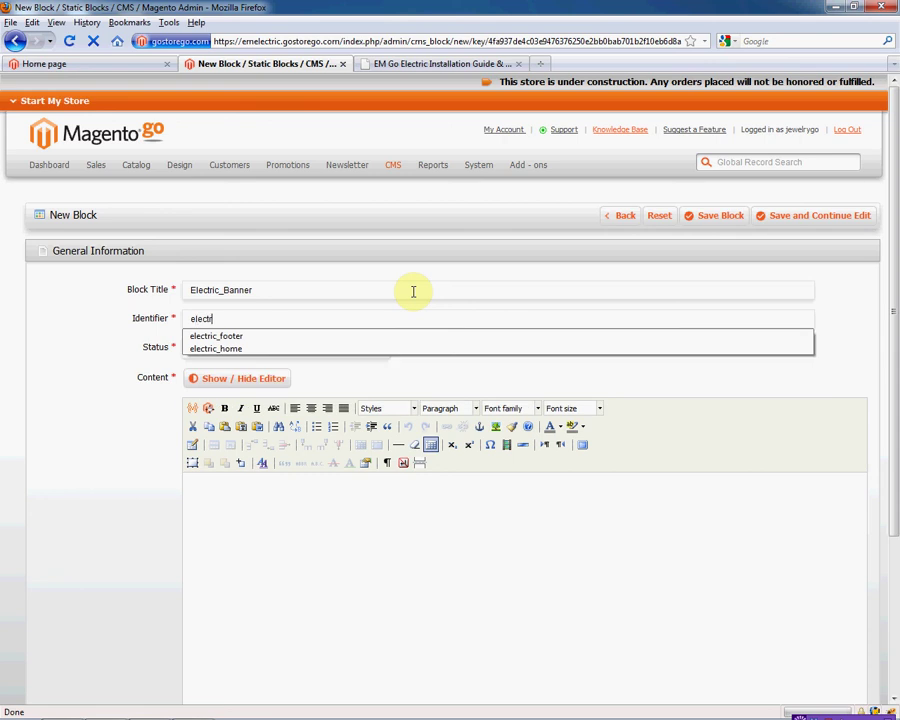
text(ic_banner)
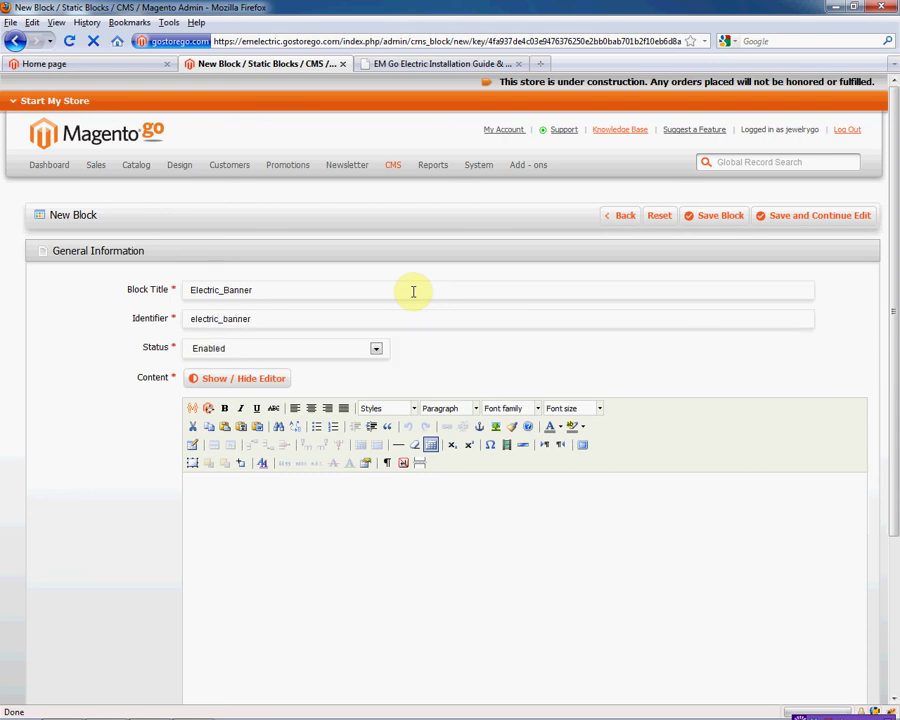
click(275, 380)
Copy the images banner HTML code from the Create banner section of the EM Go Electric installation guide
click(378, 62)
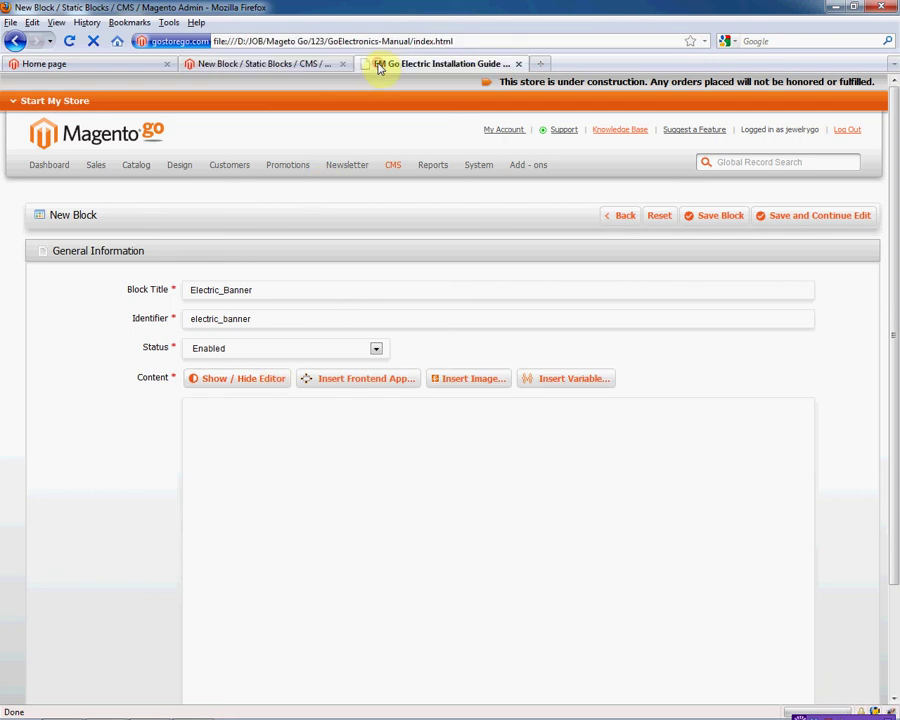
drag(893, 408, 893, 265)
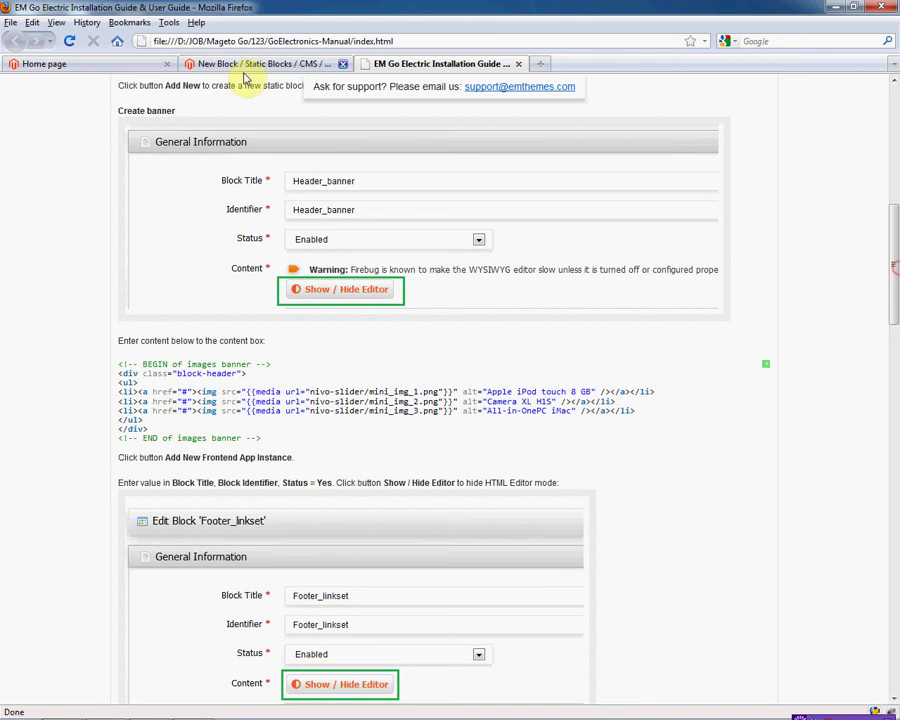
drag(180, 108, 124, 108)
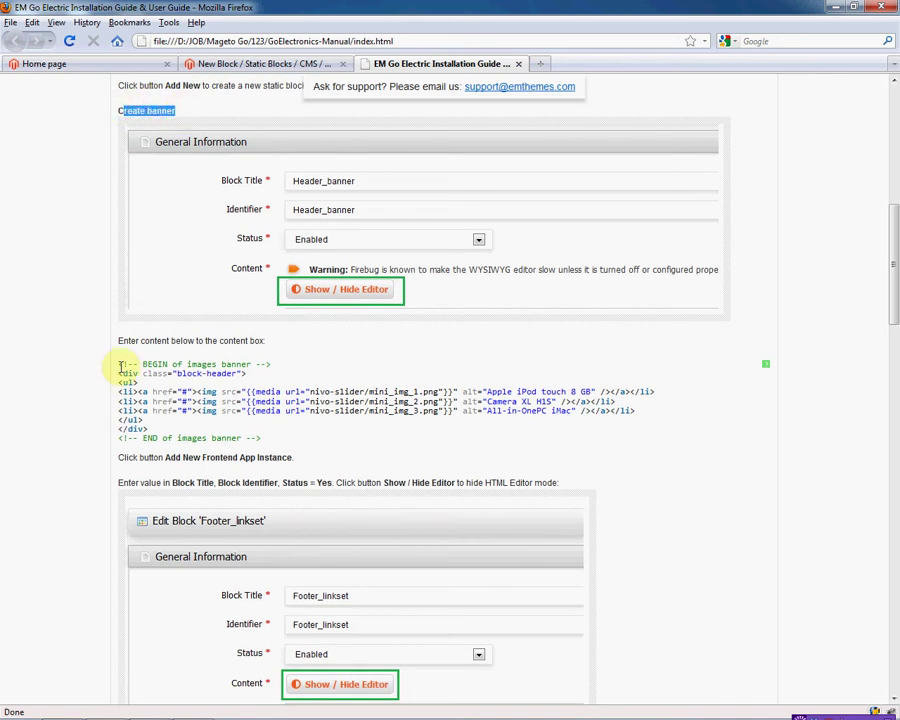
drag(118, 365, 276, 452)
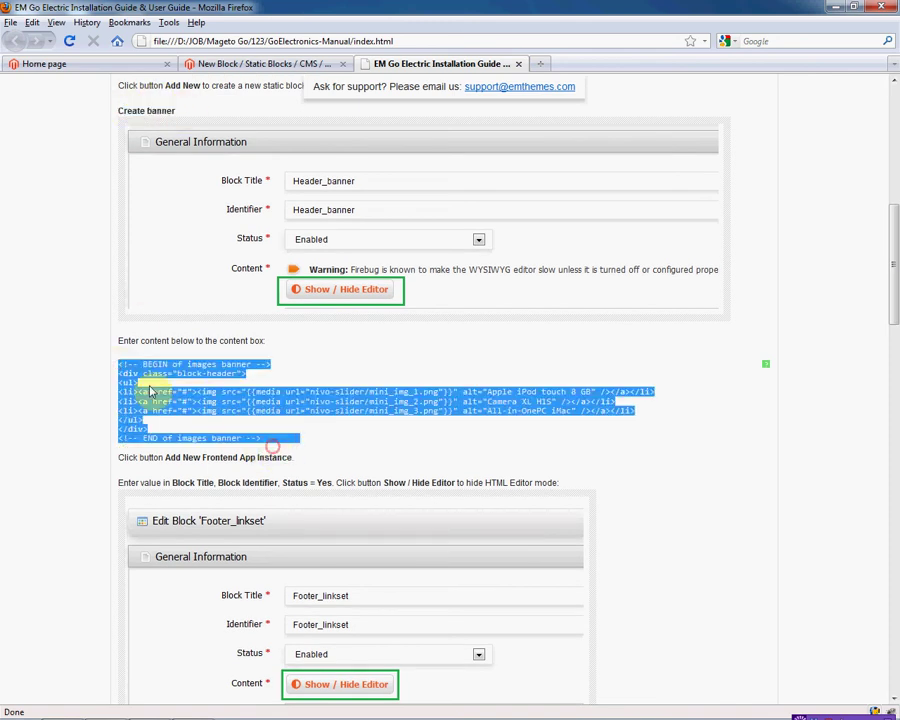
right_click(174, 408)
click(180, 413)
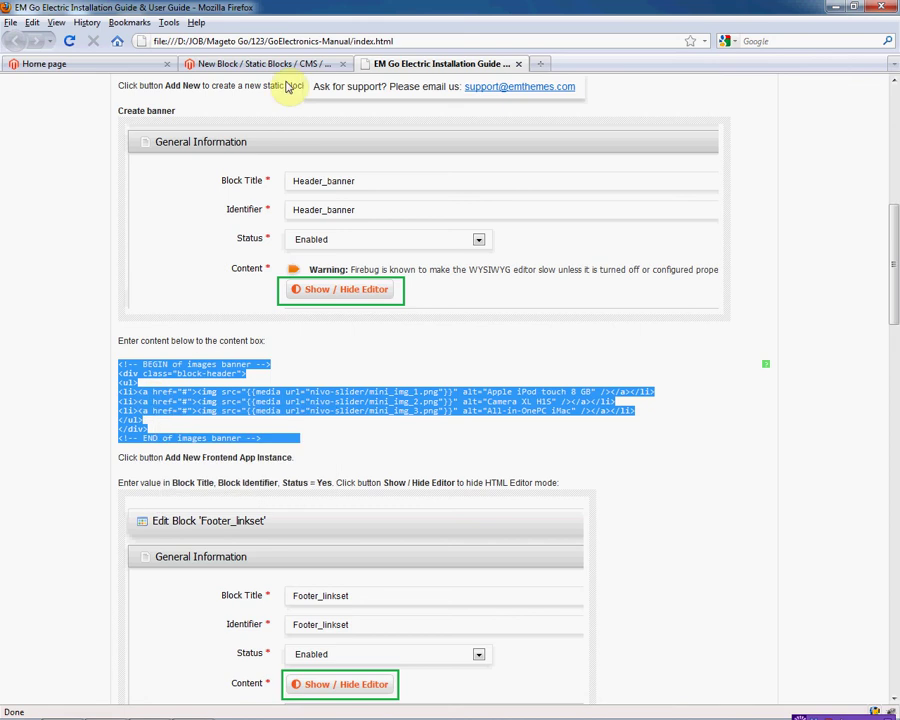
Paste the copied banner code into the new Electric_Banner static block's content and save the block
click(280, 63)
right_click(305, 456)
click(341, 515)
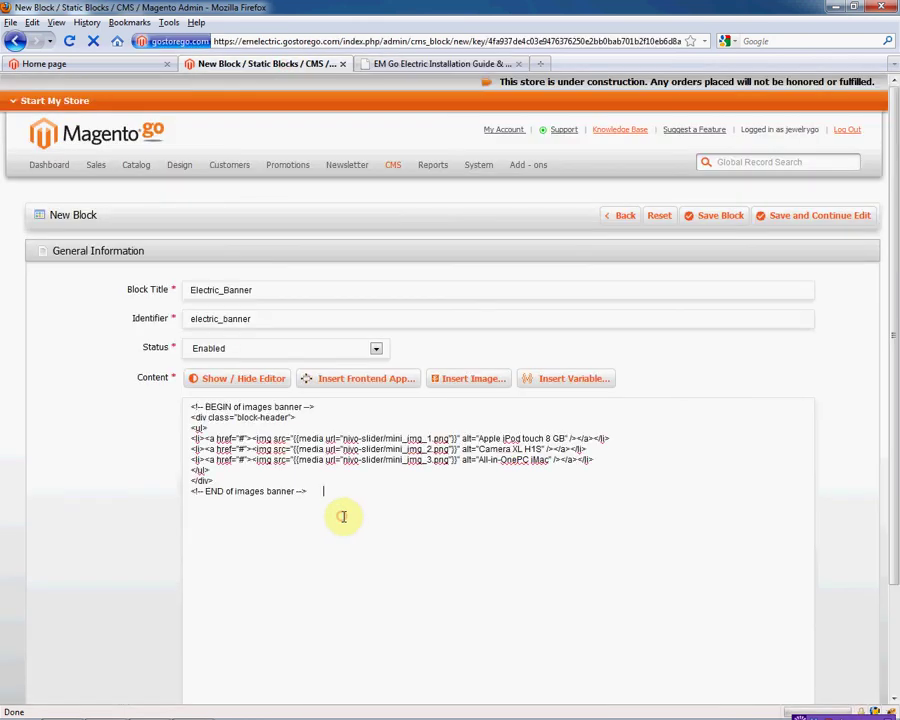
click(719, 215)
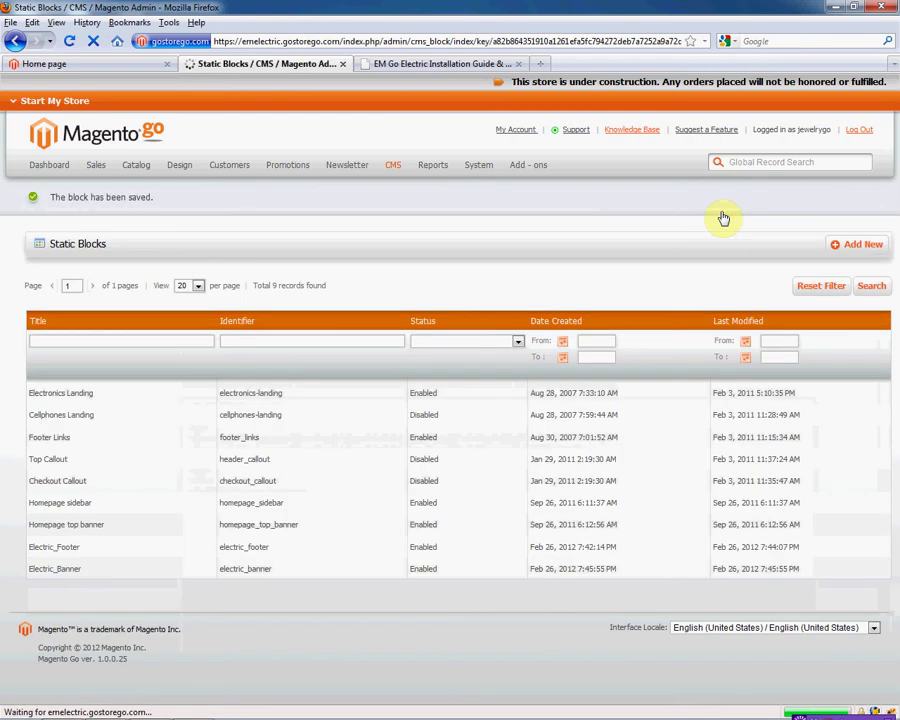
Start a new frontend app instance of type CMS Static Block and continue to its properties
mouse_move(394, 170)
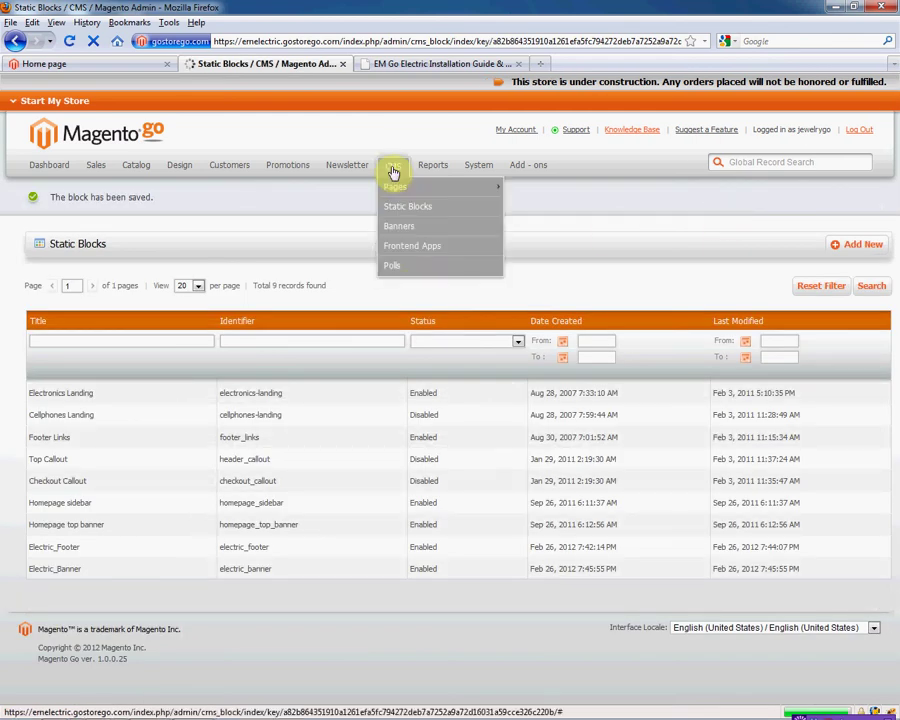
click(408, 248)
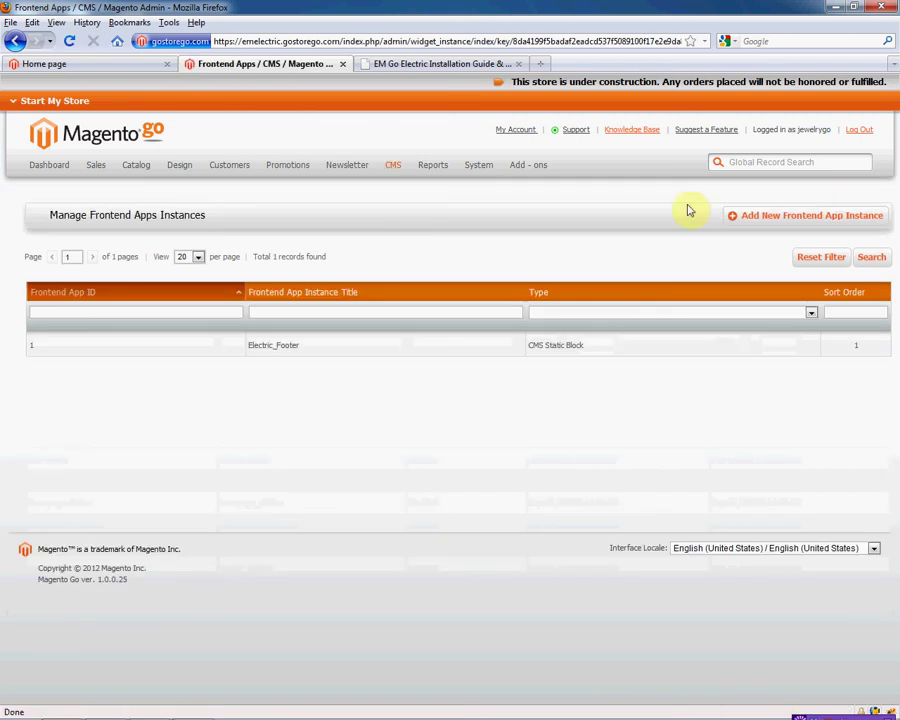
click(777, 215)
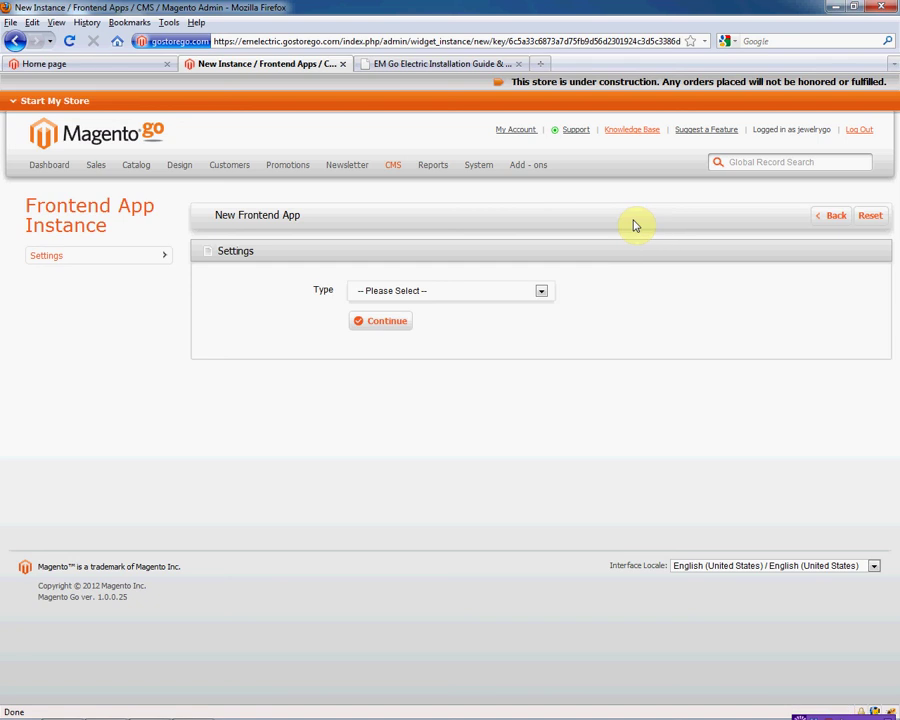
click(541, 290)
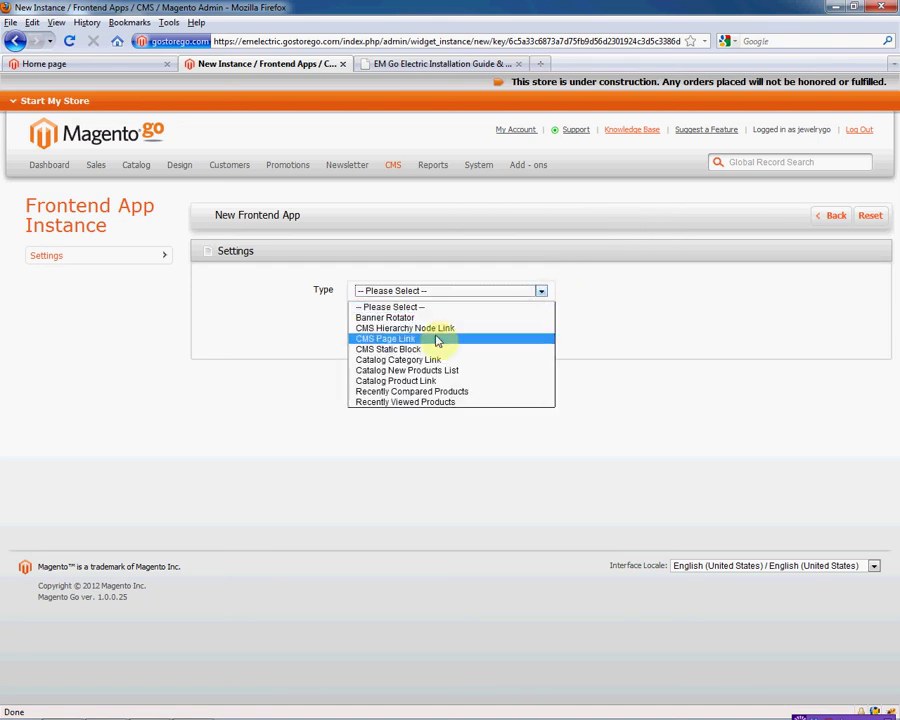
click(407, 349)
click(381, 328)
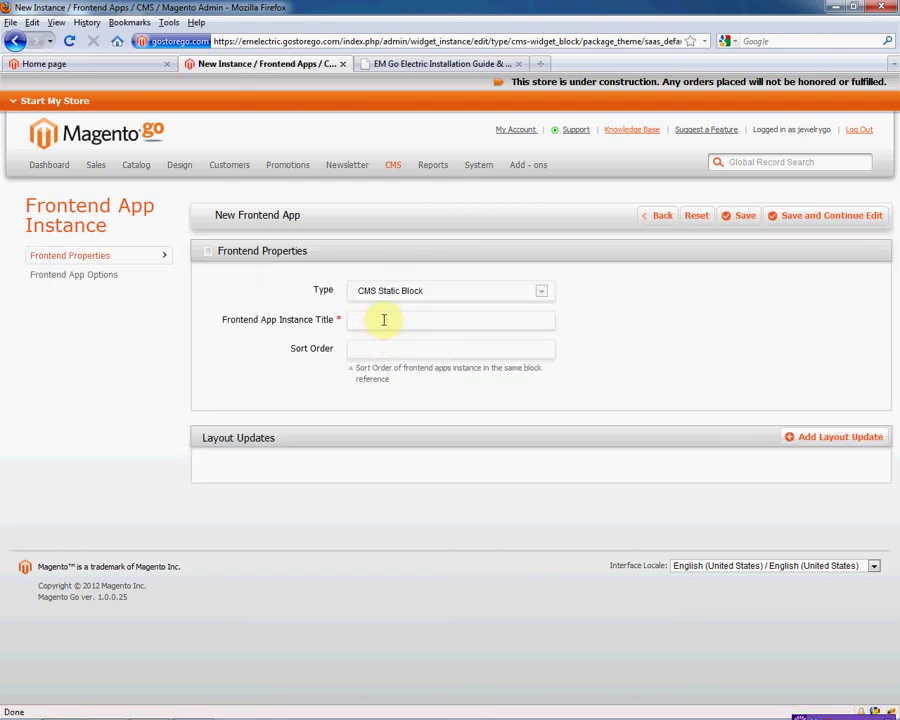
Set the frontend app instance title to Electric_Banner and its sort order to 2
text(Ele)
key(Down)
key(Down)
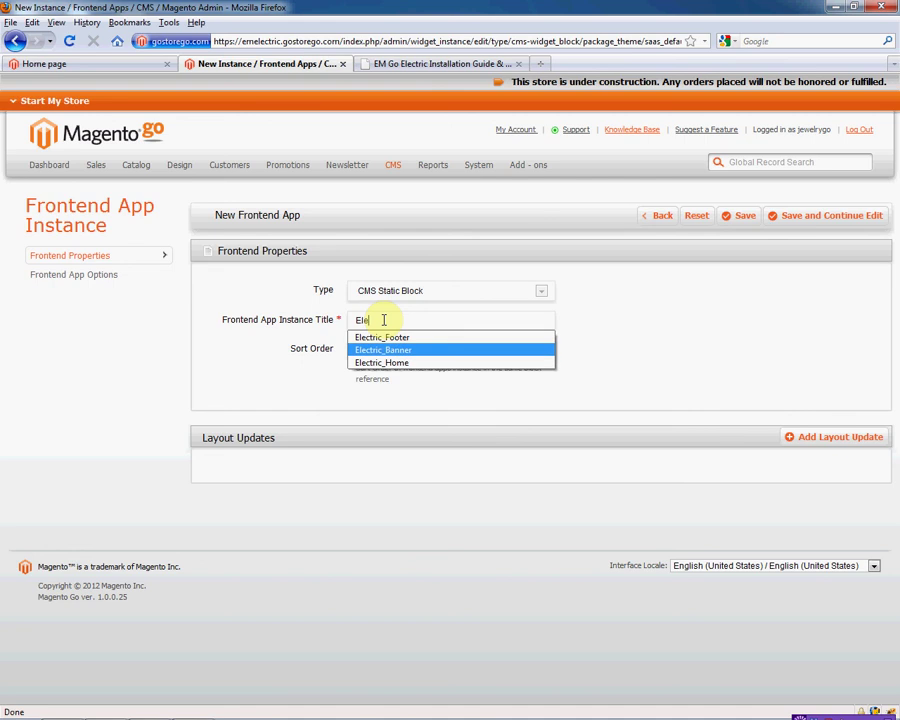
key(Return)
click(378, 346)
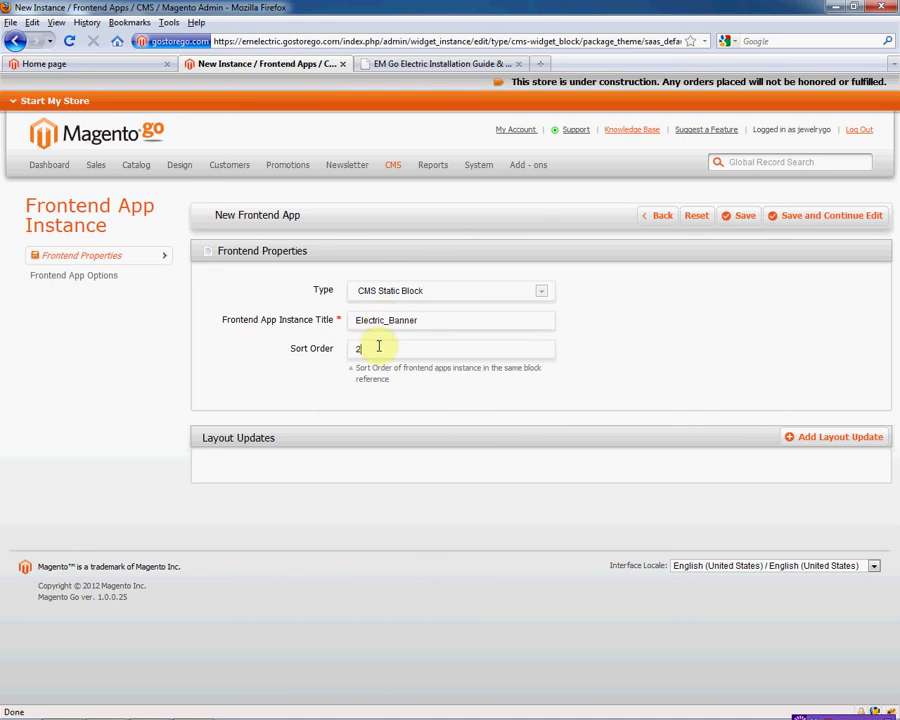
text(2)
Add a layout update displayed on All Pages with the block reference Page Header
click(785, 438)
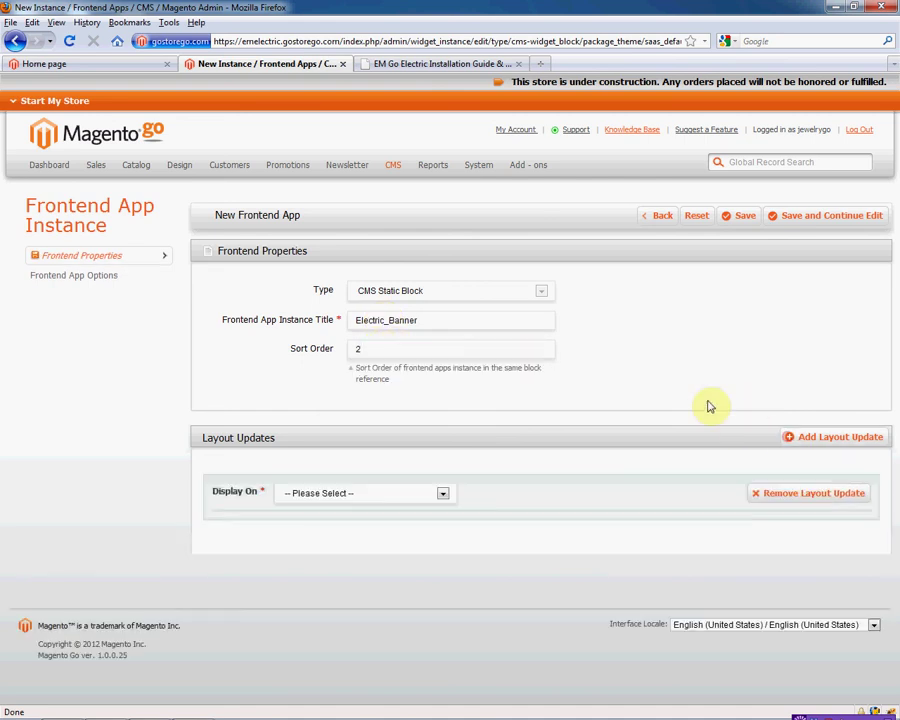
click(443, 493)
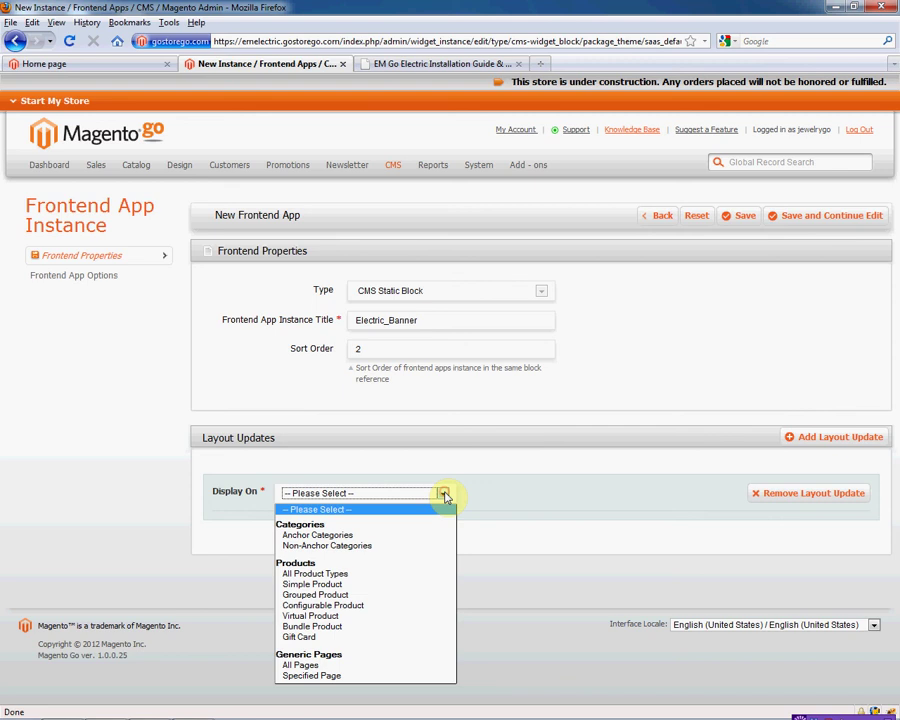
click(303, 665)
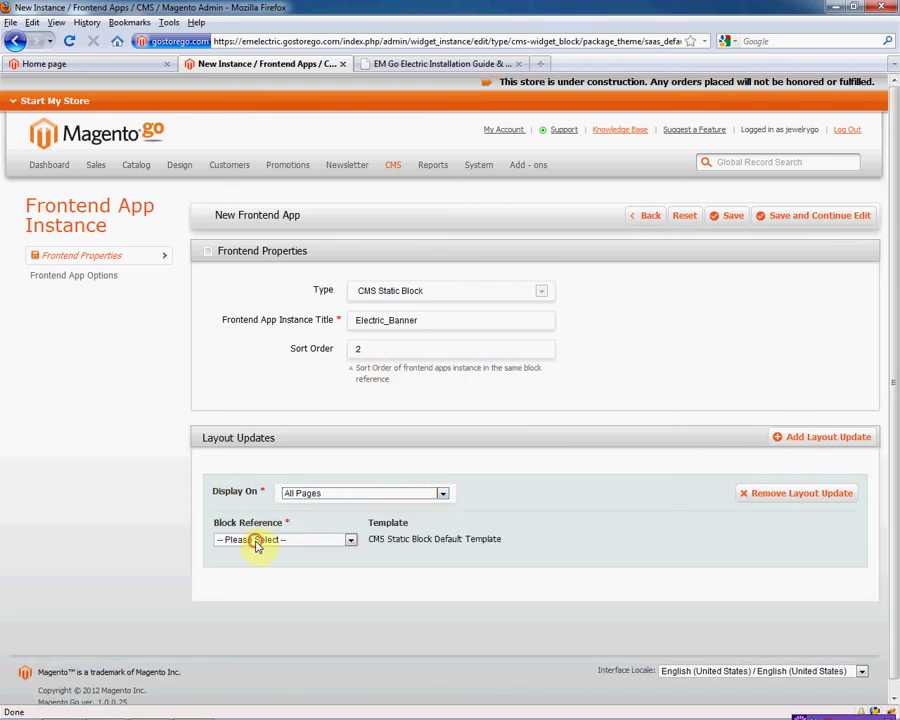
click(257, 543)
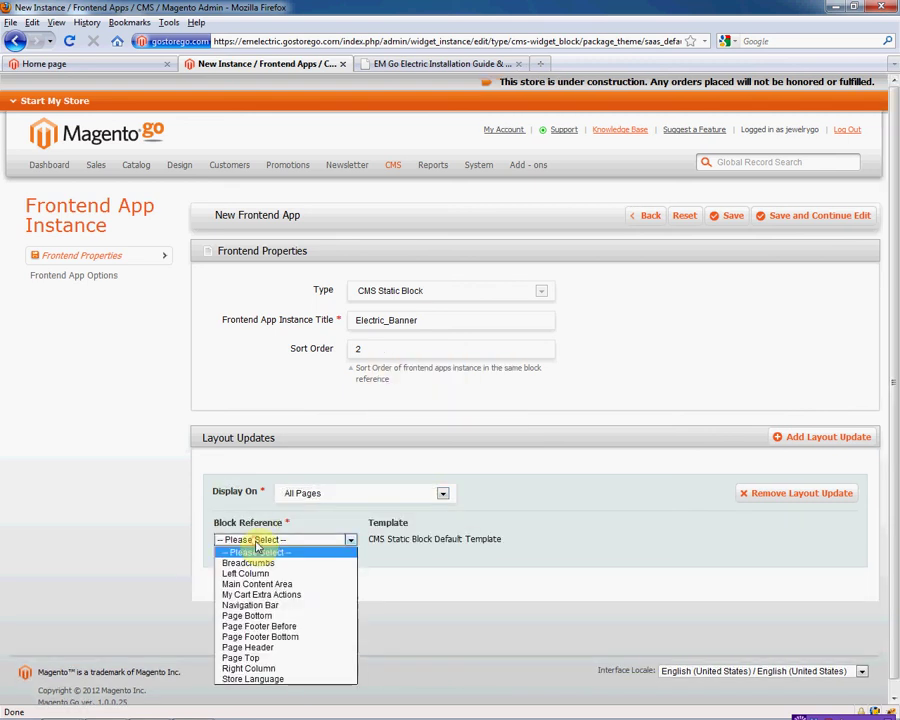
click(250, 647)
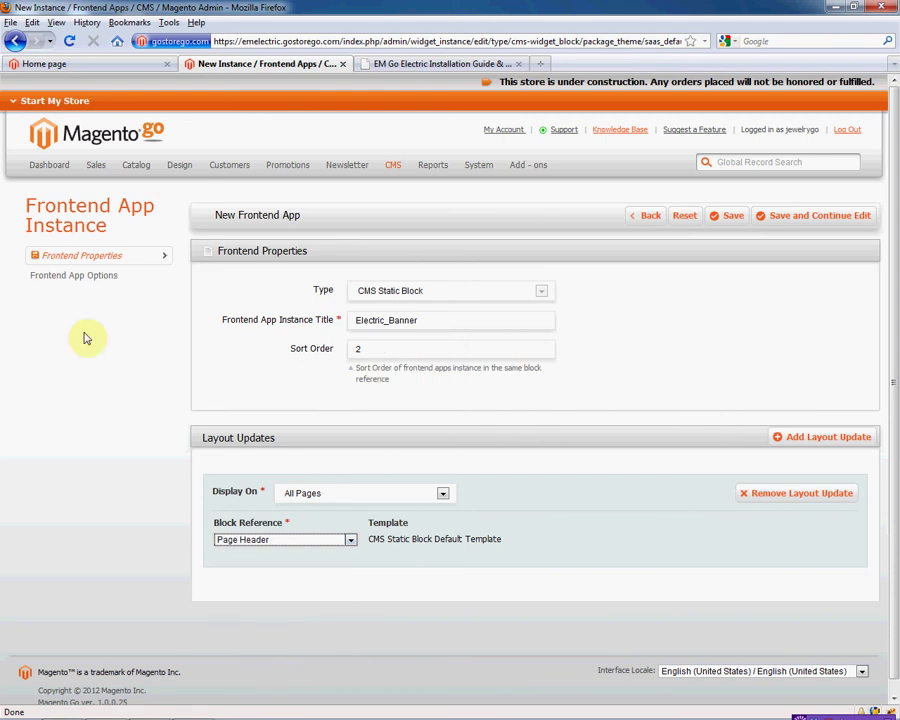
Choose the Electric_Banner static block in the frontend app options and save the instance
click(68, 277)
click(376, 318)
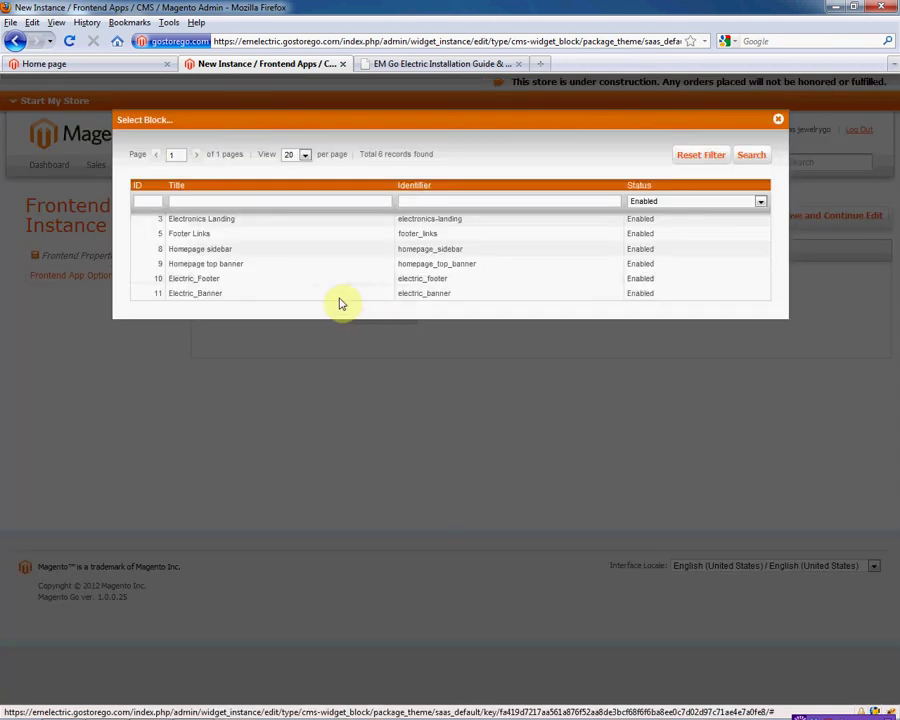
click(272, 294)
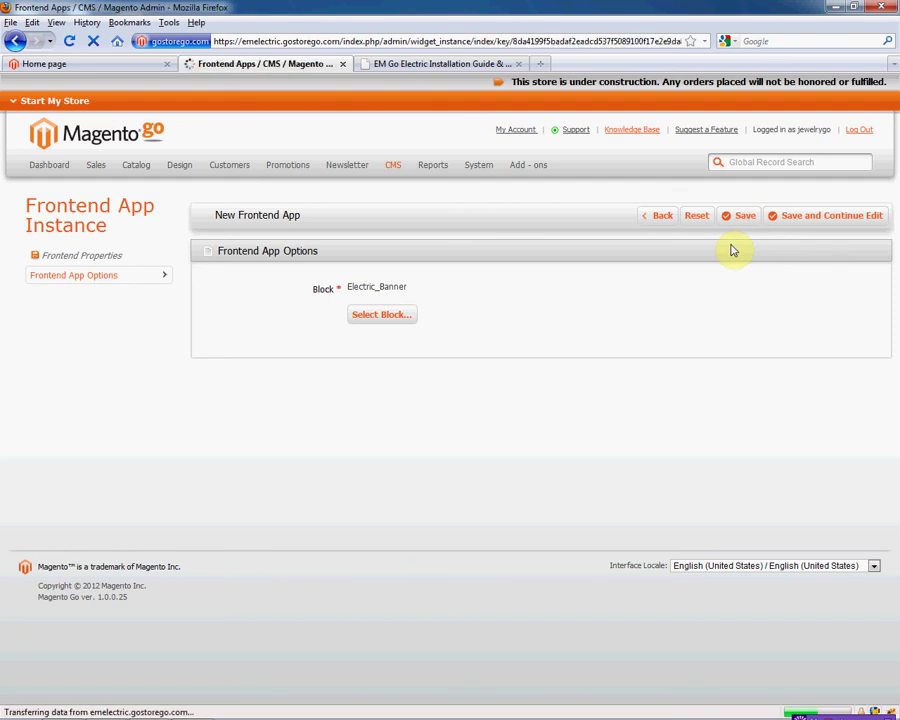
Reload the storefront homepage and examine it from the header banners down to the footer
drag(216, 41, 328, 40)
click(50, 63)
drag(218, 41, 330, 41)
click(69, 43)
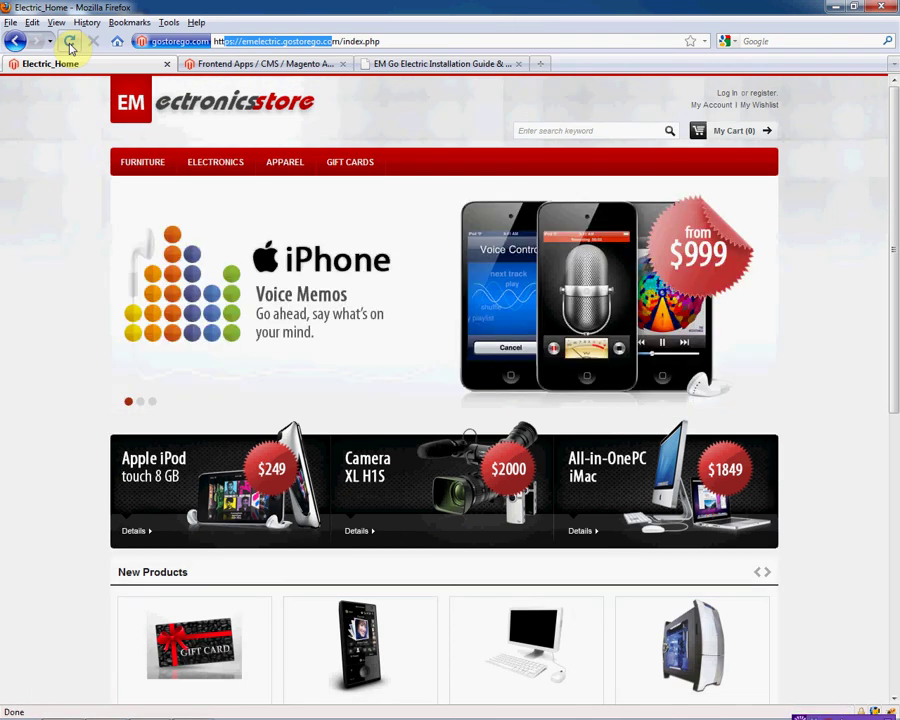
scroll(893, 487, down, 10)
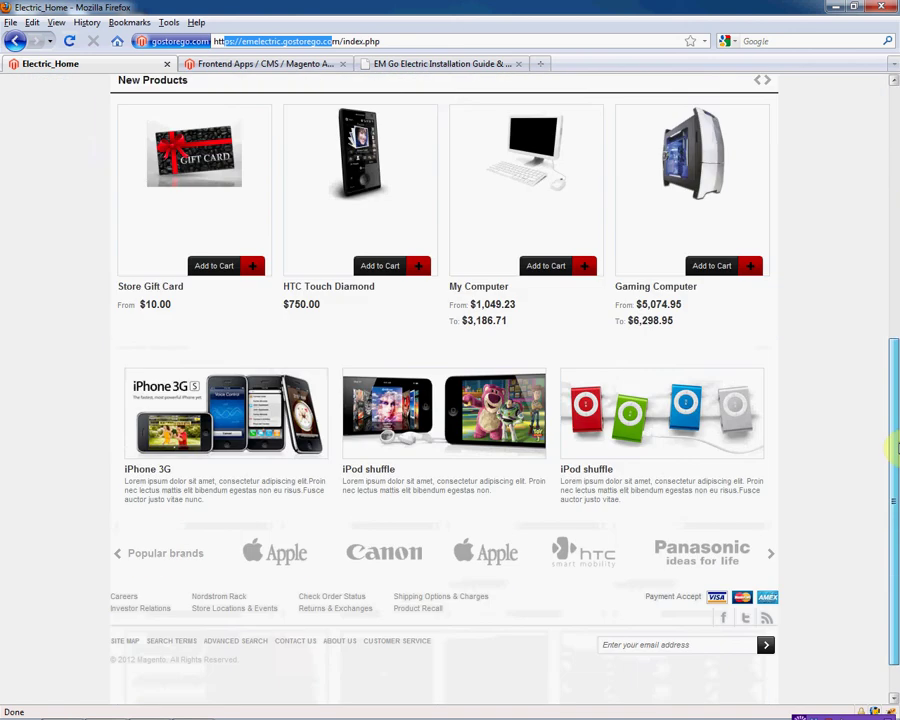